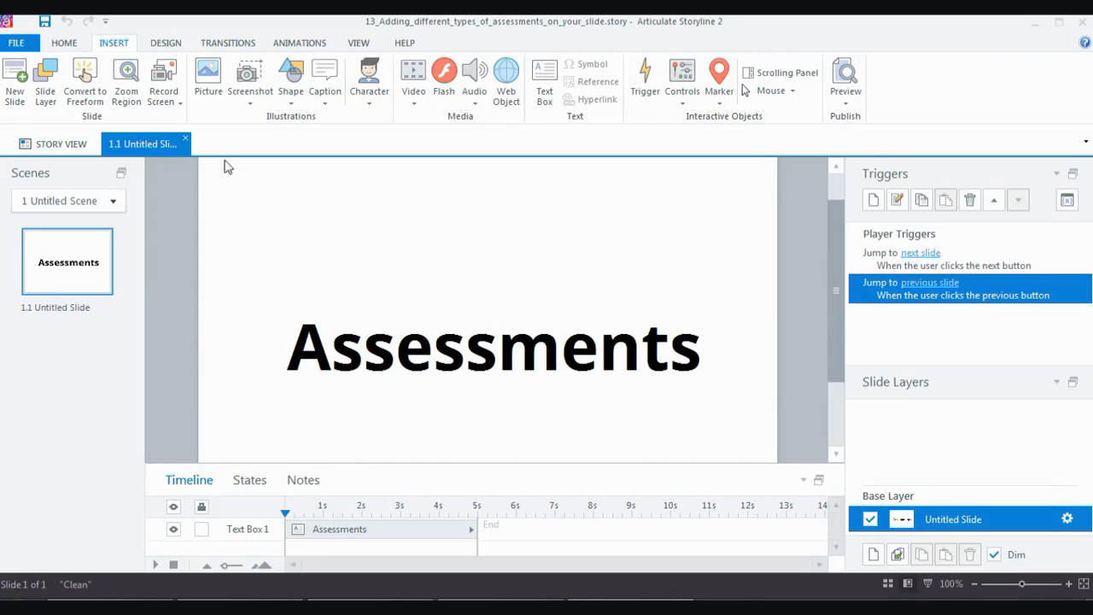
# - Review the quizzing slide categories available for insertion: Graded, Survey, Freeform, Draw From Bank and Result Slides
pyautogui.click(15, 81)
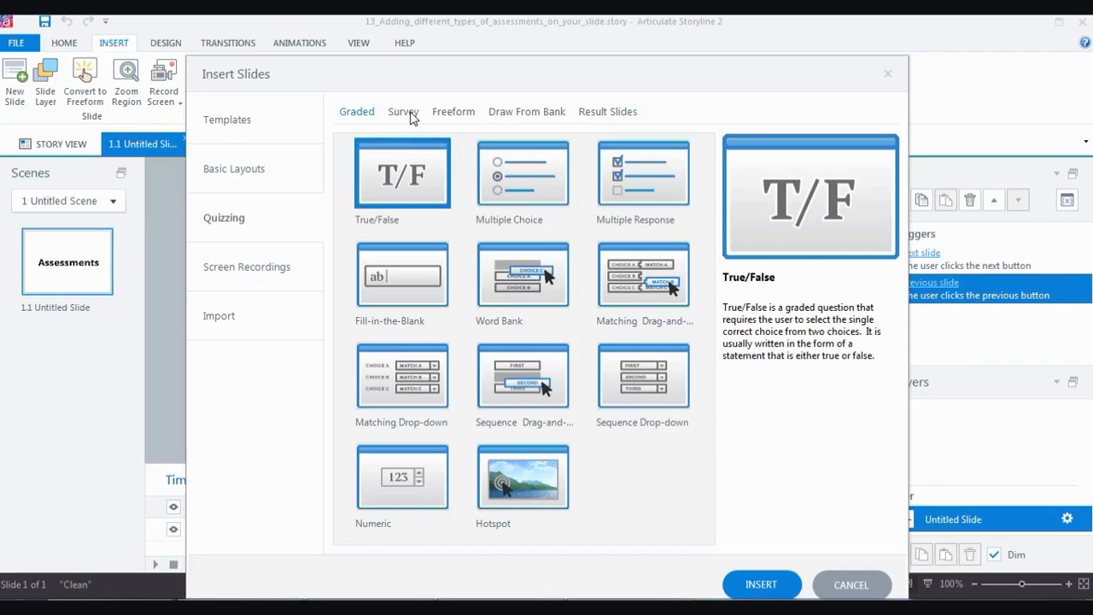
pyautogui.click(412, 117)
pyautogui.click(453, 118)
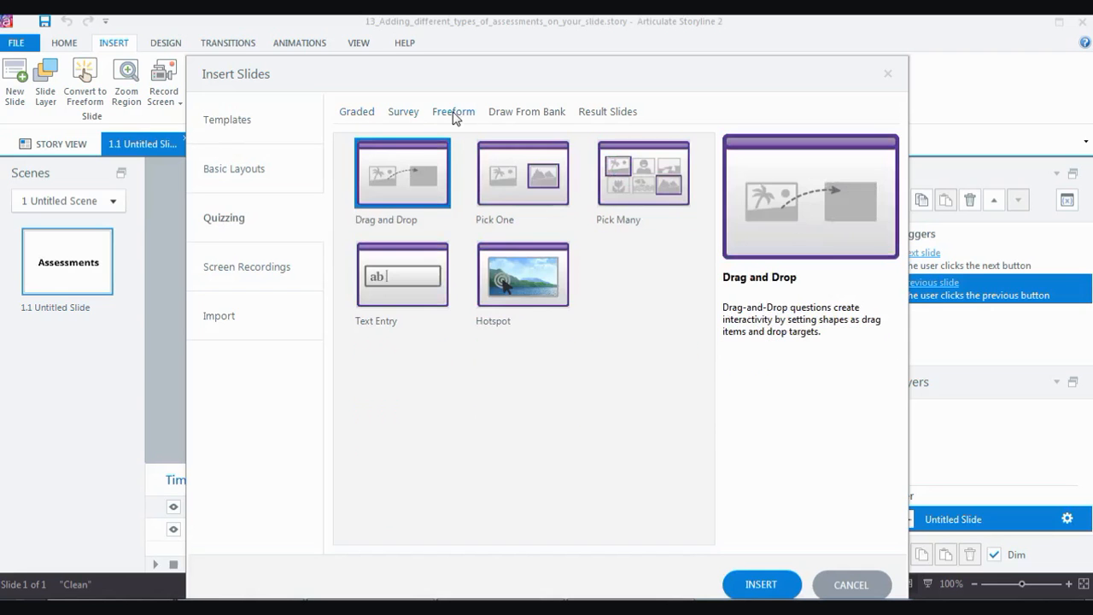
pyautogui.click(506, 118)
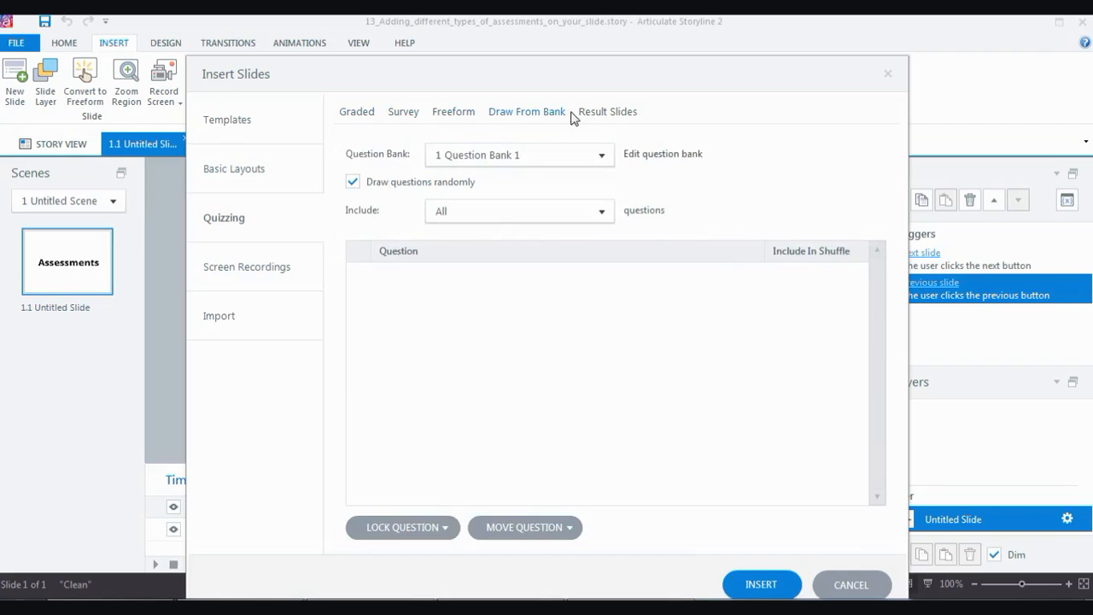
pyautogui.click(603, 116)
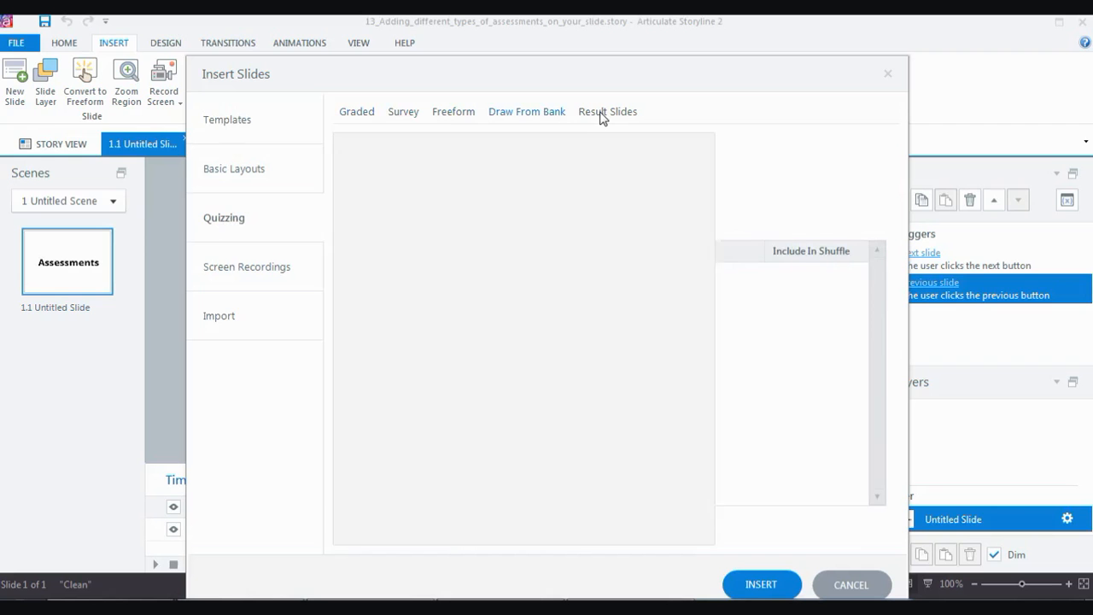
pyautogui.click(365, 113)
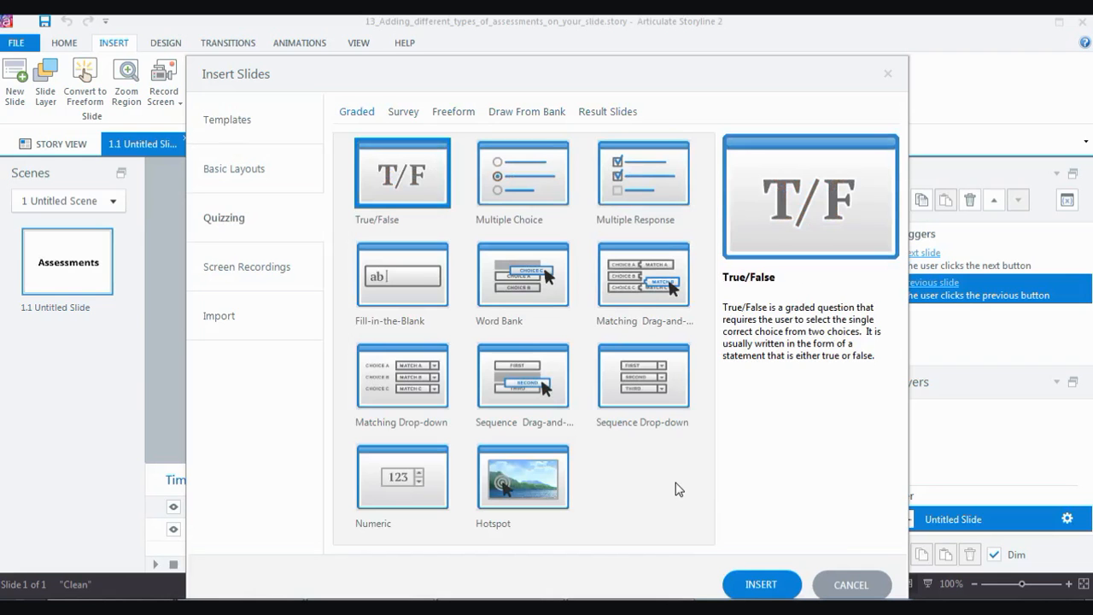
pyautogui.click(408, 113)
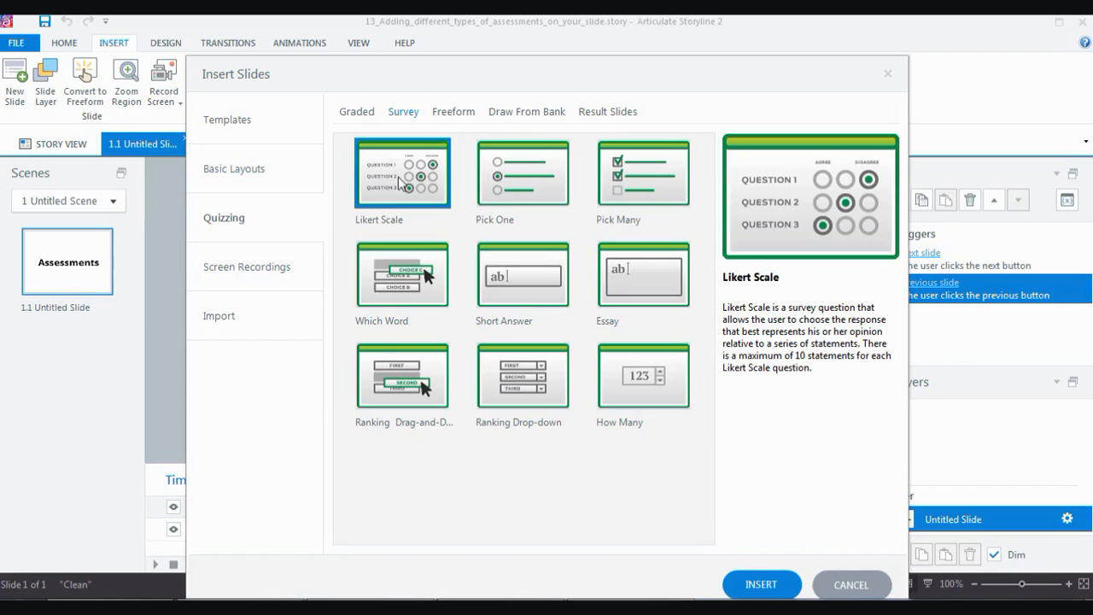
pyautogui.click(457, 118)
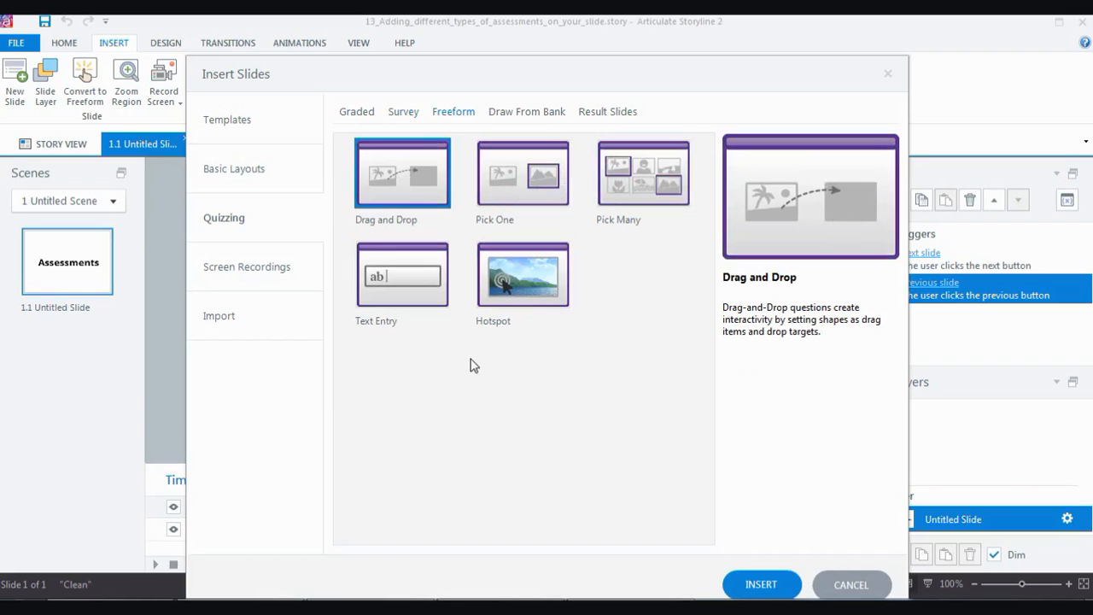
pyautogui.click(517, 115)
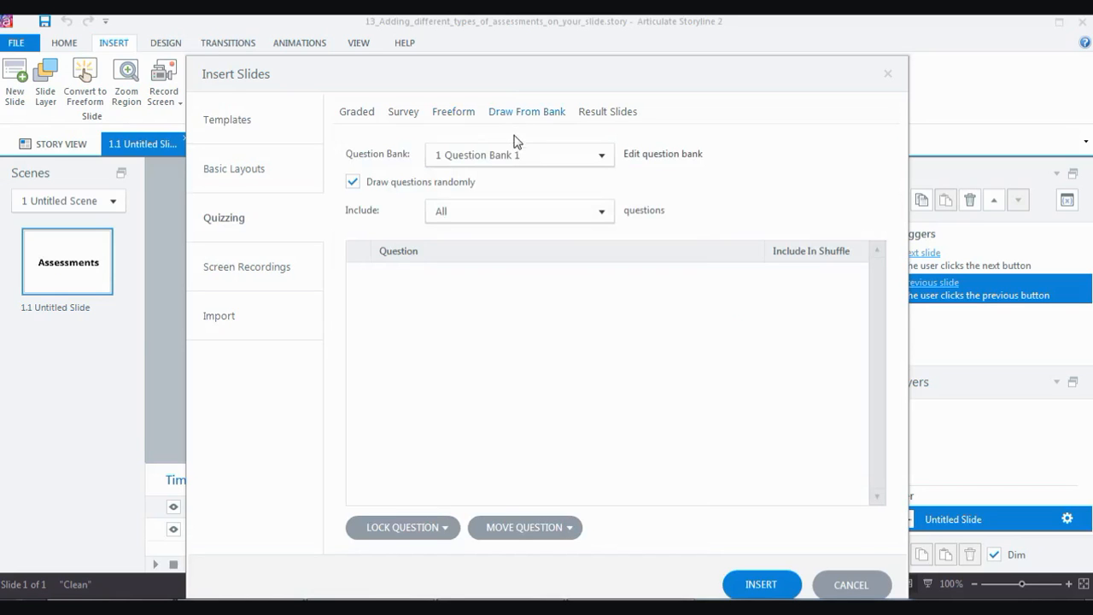
pyautogui.click(611, 112)
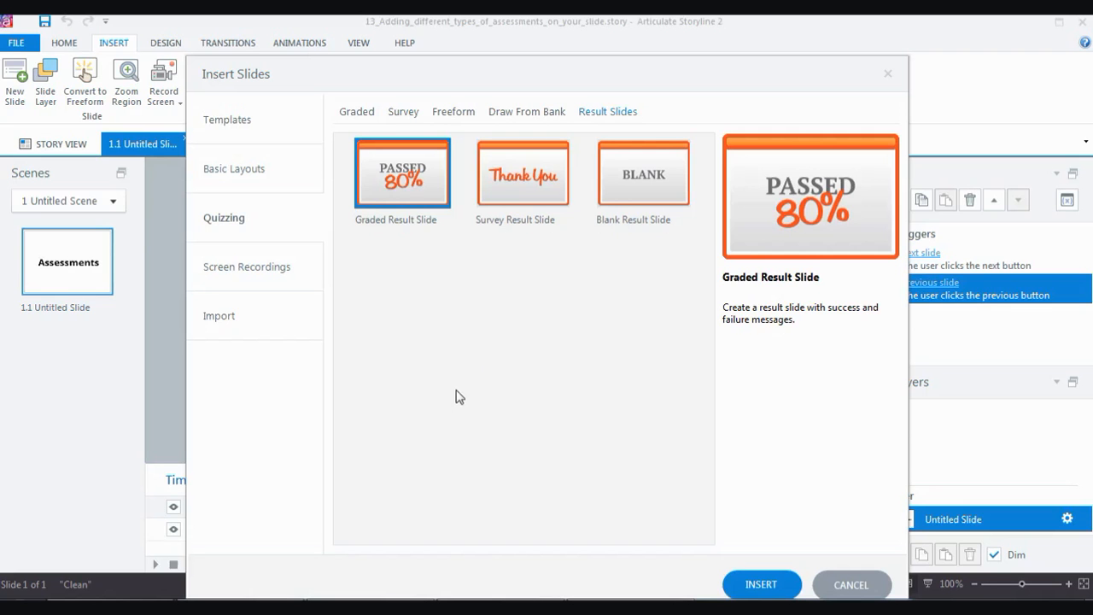
# - Compare the descriptions of the graded question types True/False, Multiple Choice, Multiple Response and Fill-in-the-Blank
pyautogui.click(367, 113)
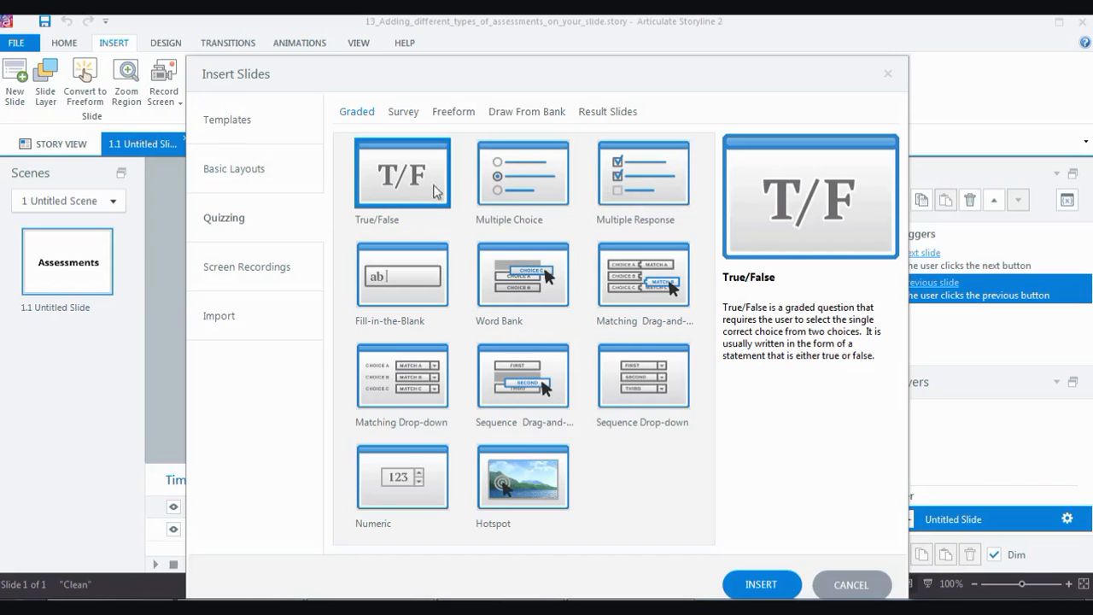
pyautogui.click(529, 205)
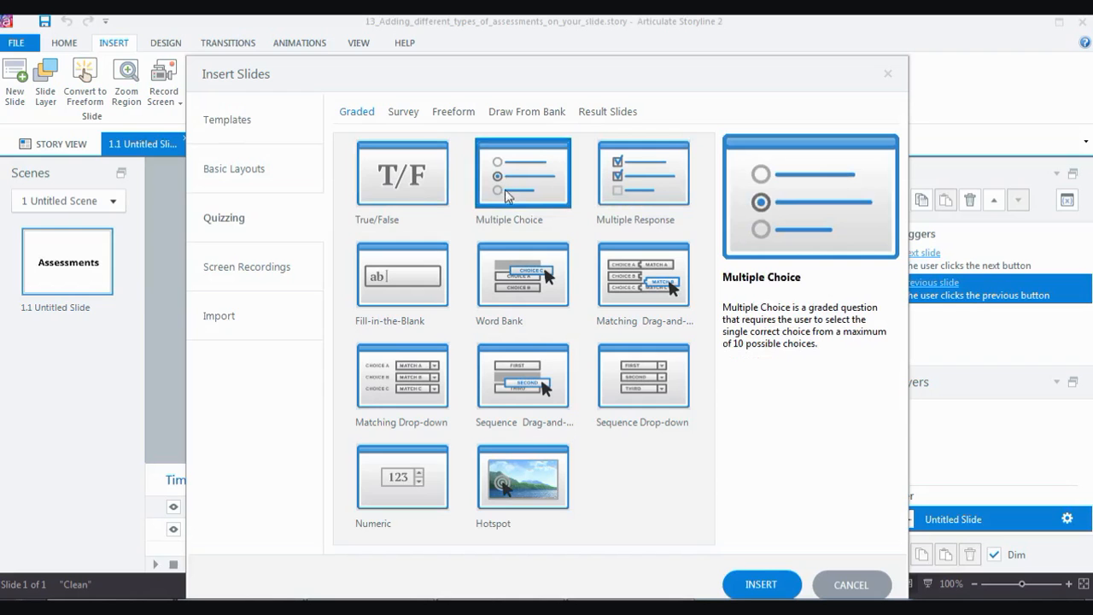
pyautogui.click(681, 191)
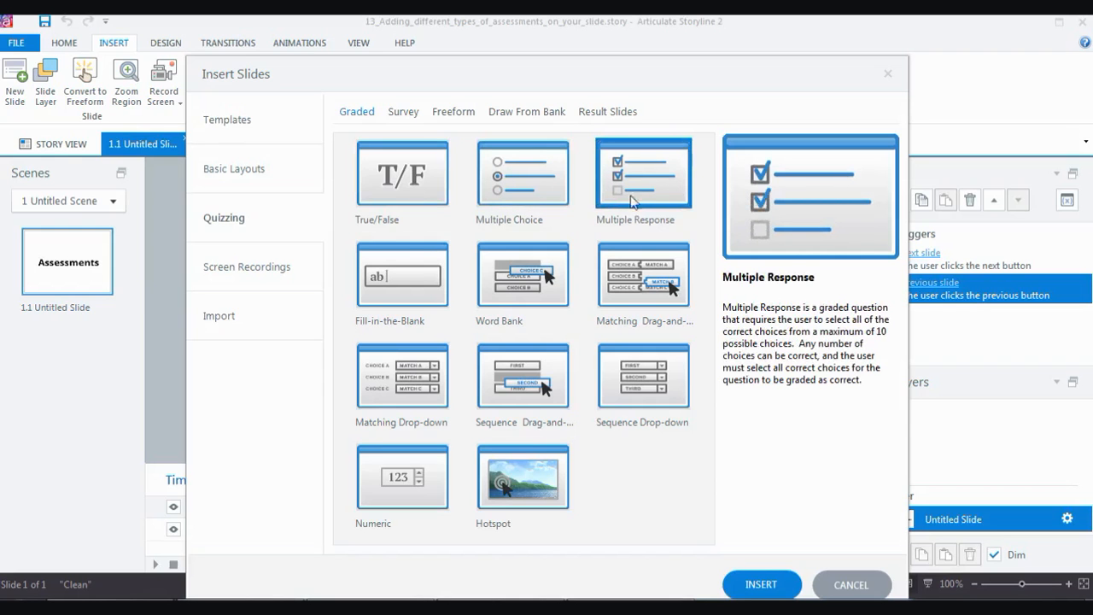
pyautogui.click(406, 279)
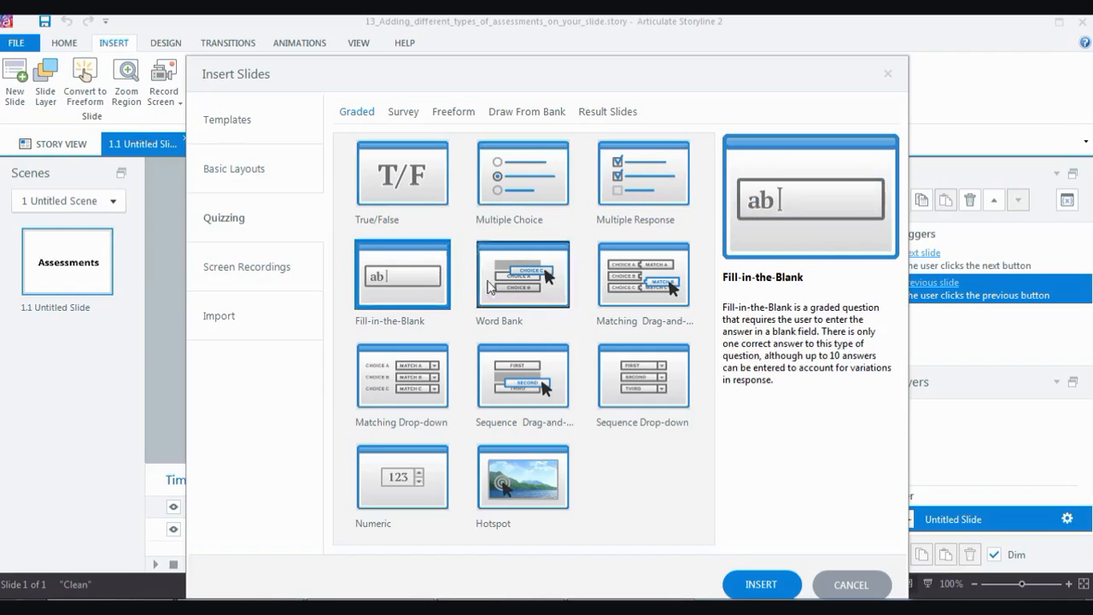
pyautogui.click(411, 194)
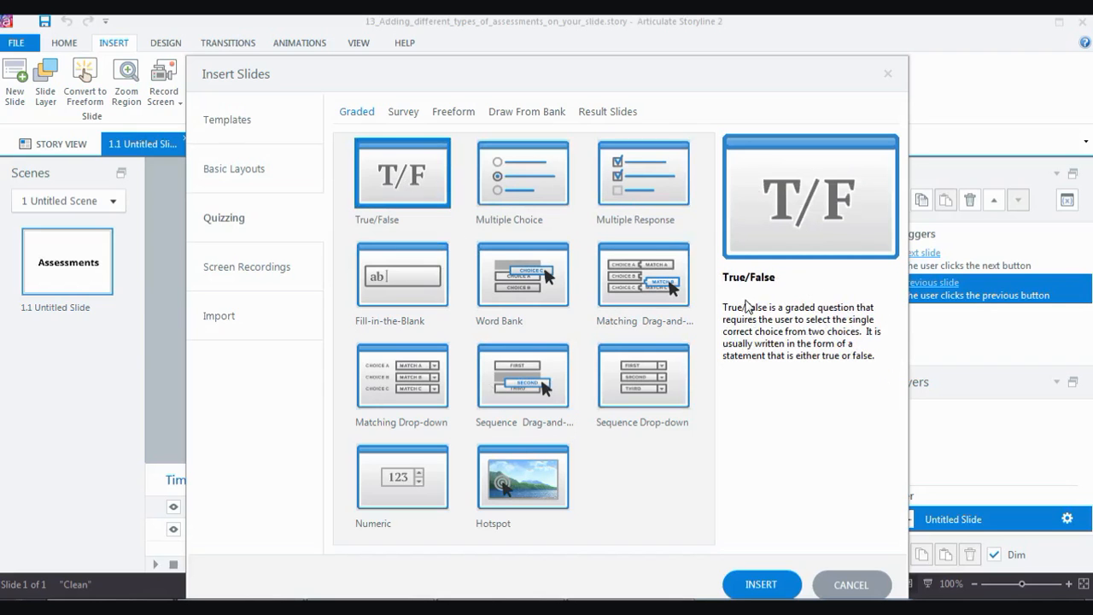
pyautogui.click(531, 185)
pyautogui.click(642, 189)
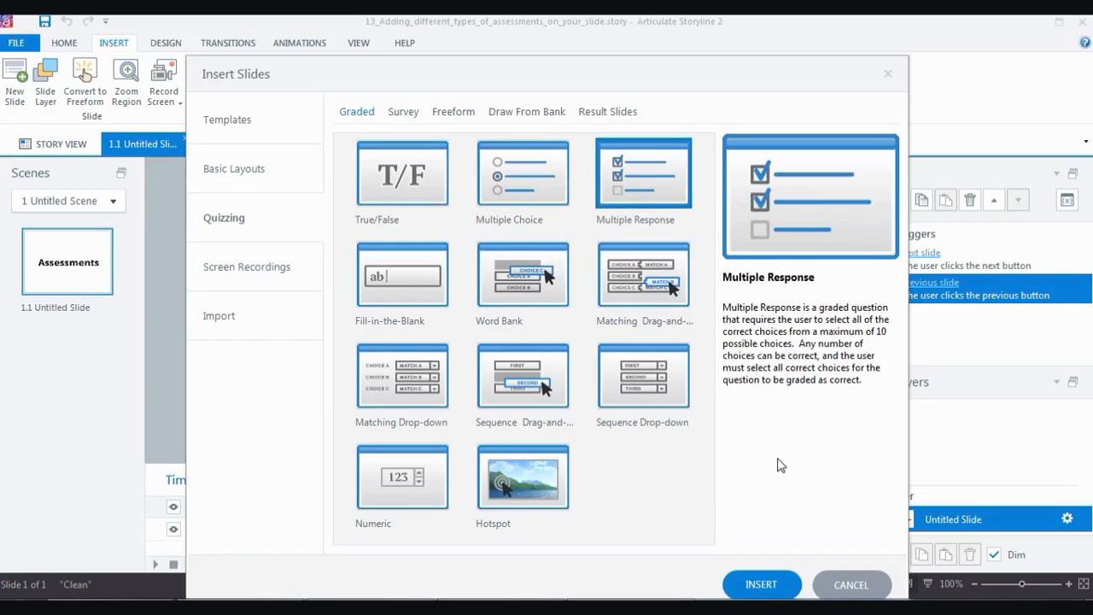
pyautogui.click(397, 200)
pyautogui.click(518, 193)
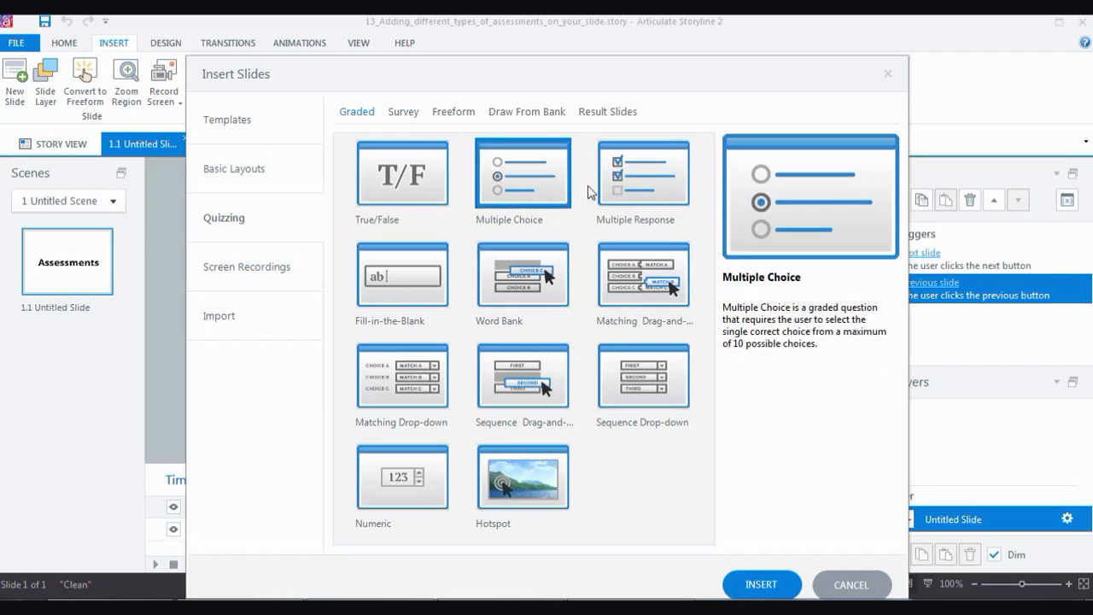
pyautogui.click(649, 189)
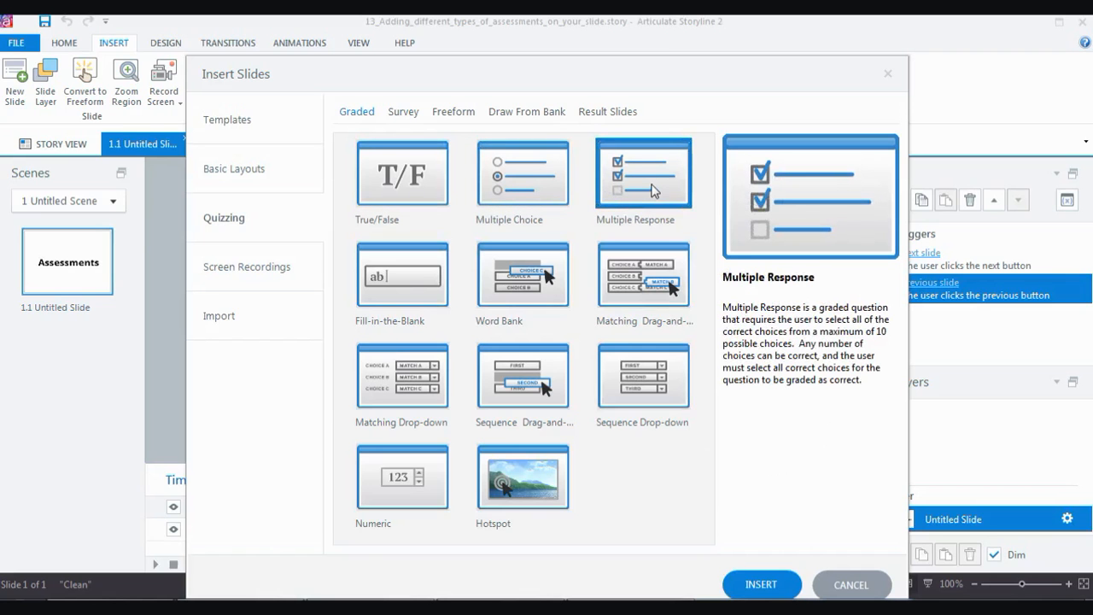
# - Insert a graded True/False question slide and enter the question "Computer is an electronic device."
pyautogui.click(417, 186)
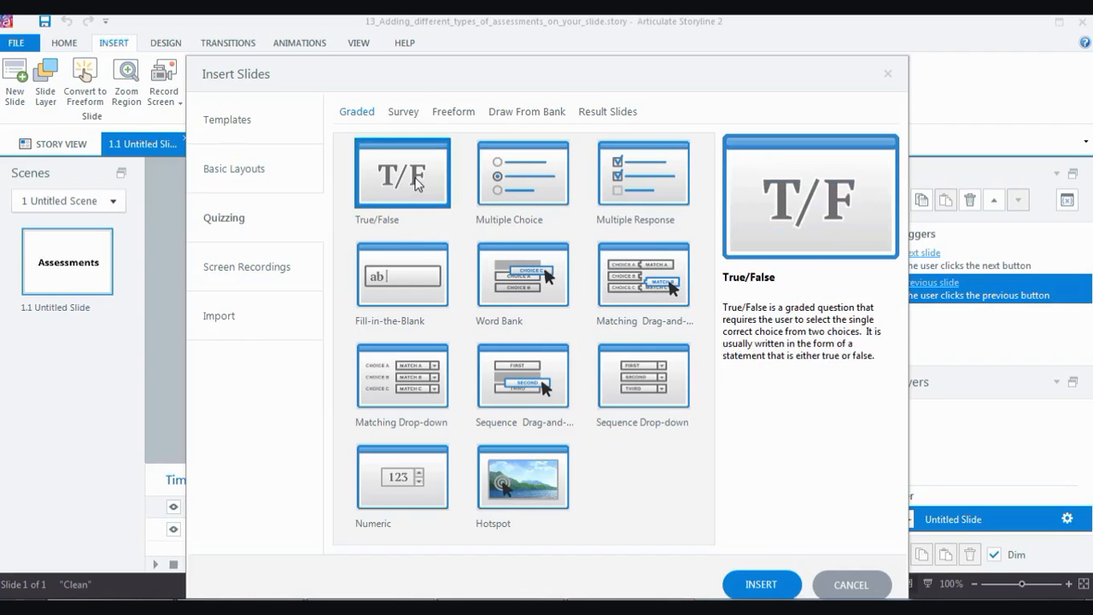
pyautogui.click(773, 586)
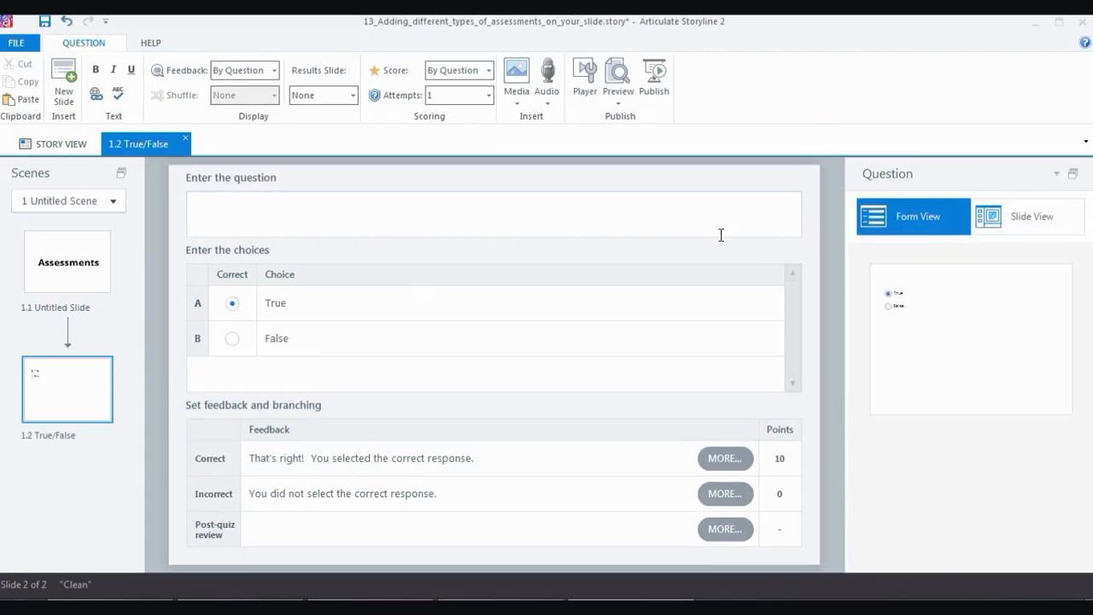
pyautogui.write('Computer is an electroni')
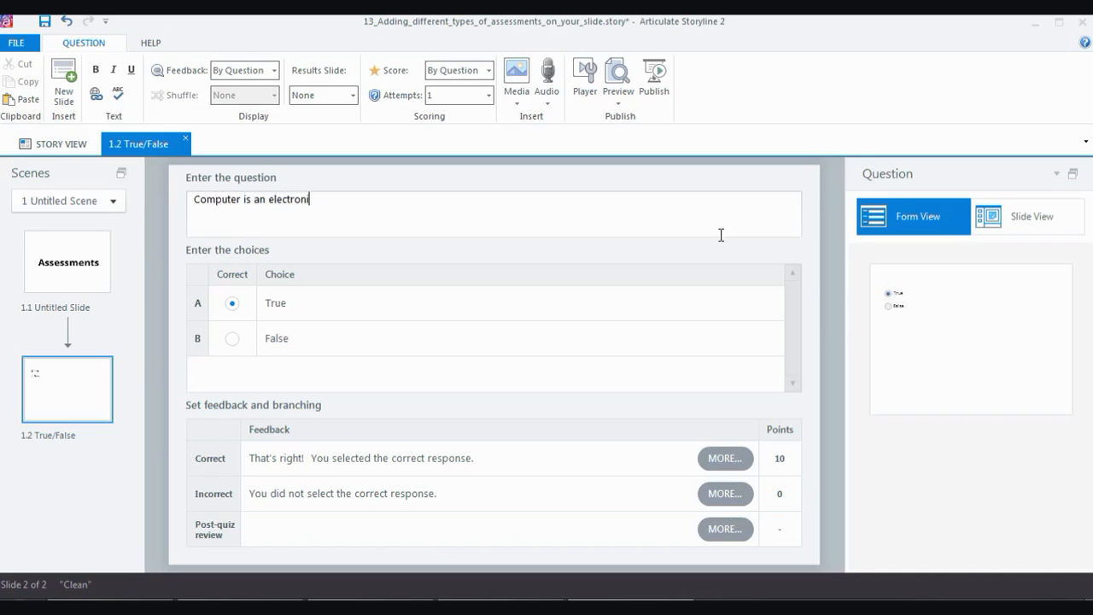
pyautogui.write('s')
pyautogui.press('BackSpace')
pyautogui.write('c device.')
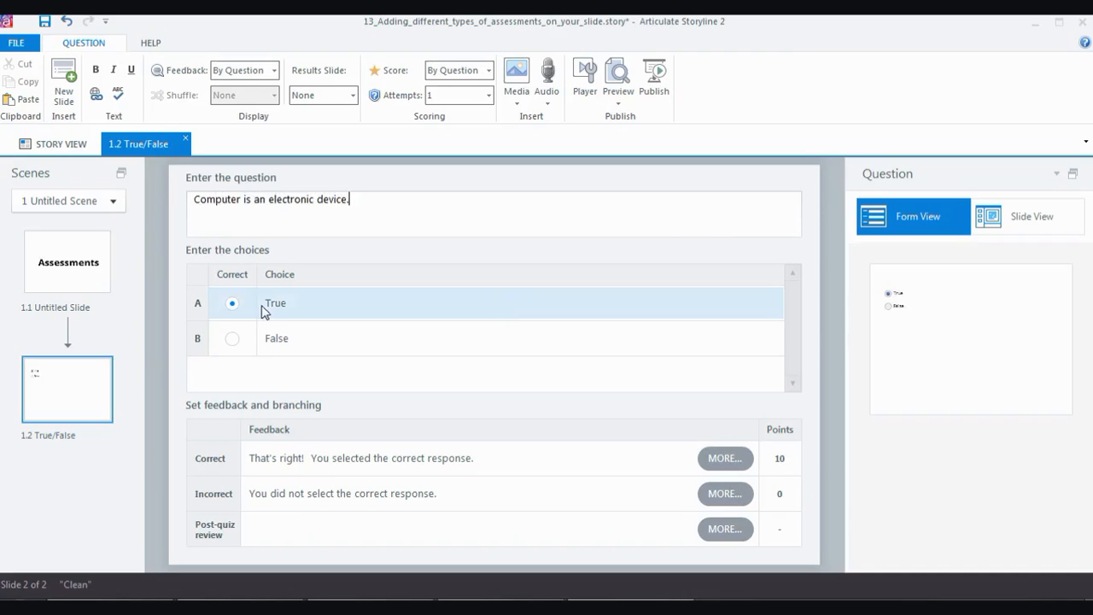
# - Try False as the correct choice for the computer question and set it back to True
pyautogui.click(231, 338)
pyautogui.click(232, 303)
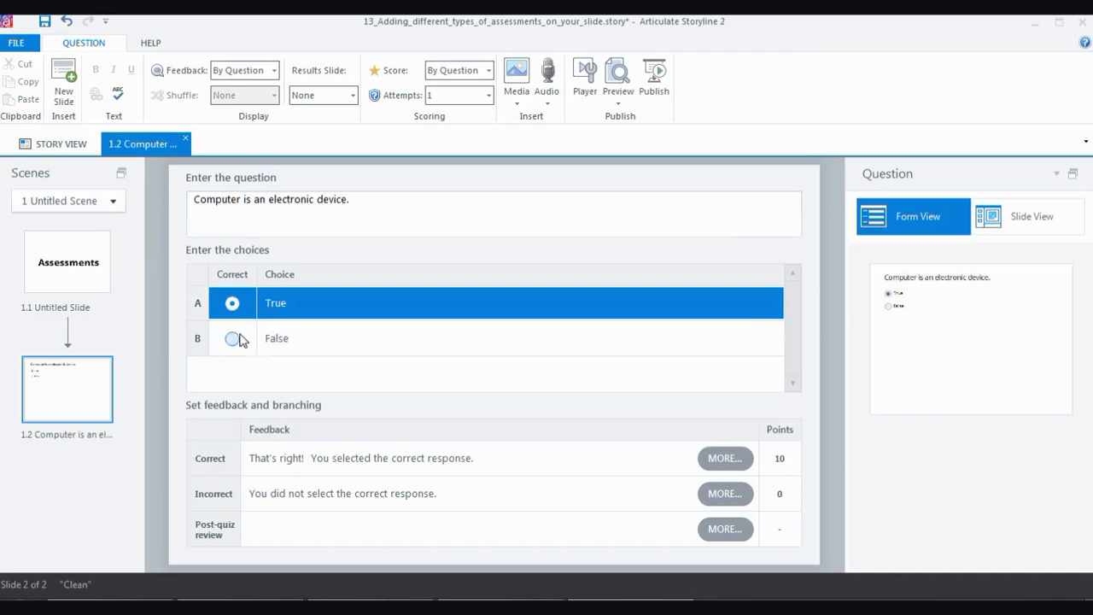
pyautogui.click(233, 339)
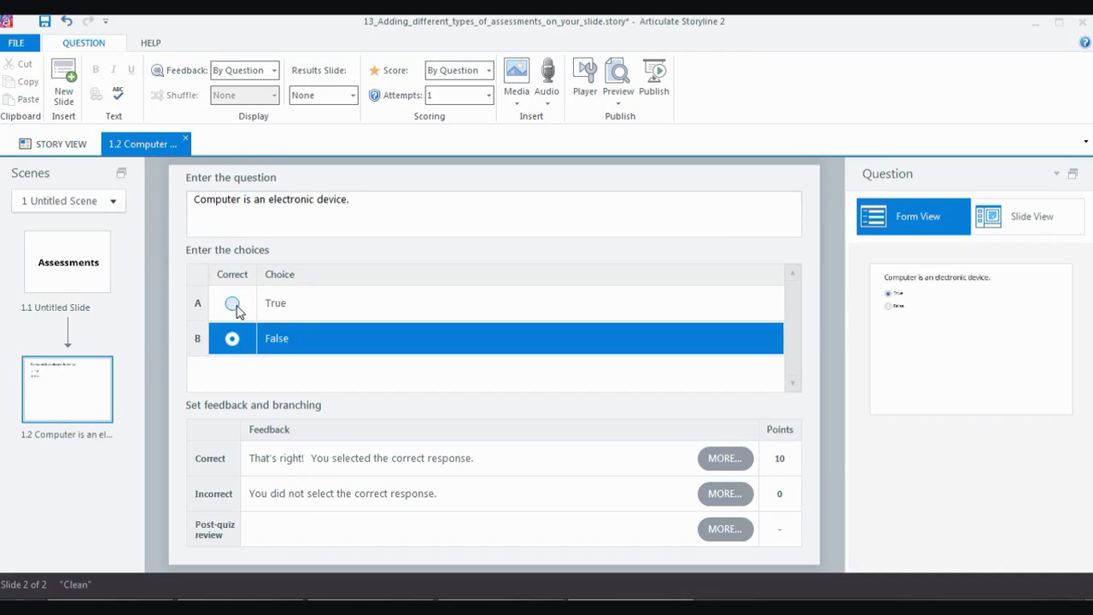
pyautogui.click(232, 303)
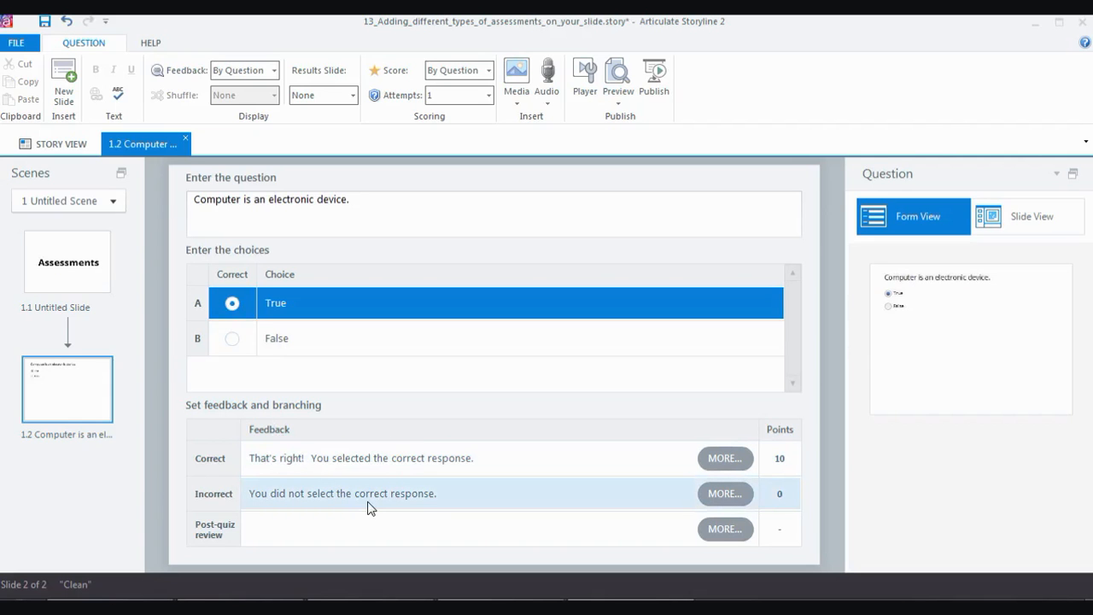
# - Insert a graded Multiple Choice question slide and enter the question "Keyboard is used for?"
pyautogui.click(68, 82)
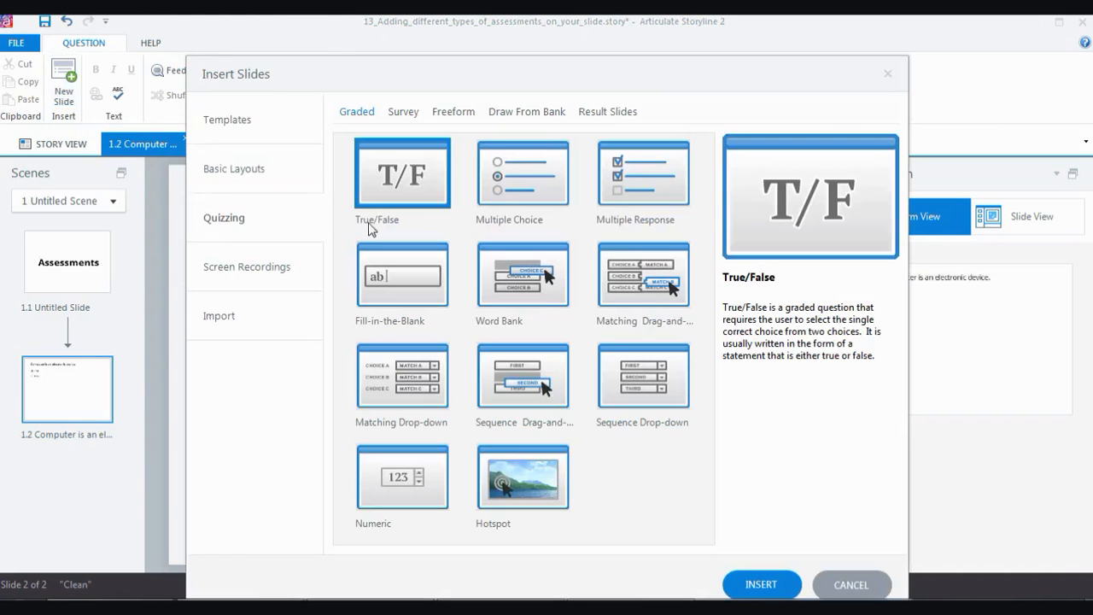
pyautogui.click(526, 190)
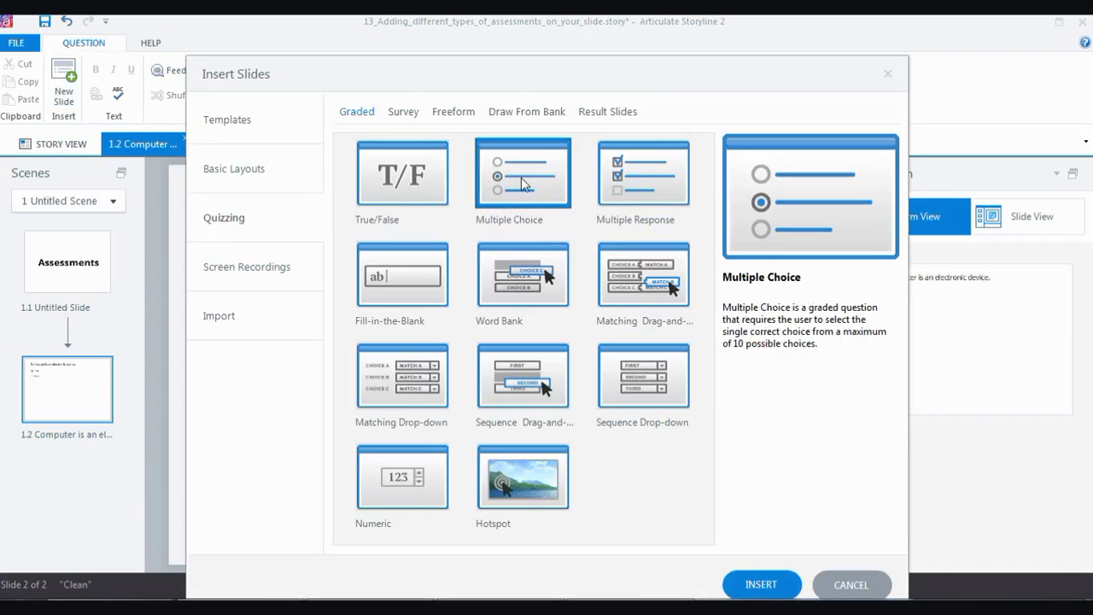
pyautogui.click(779, 593)
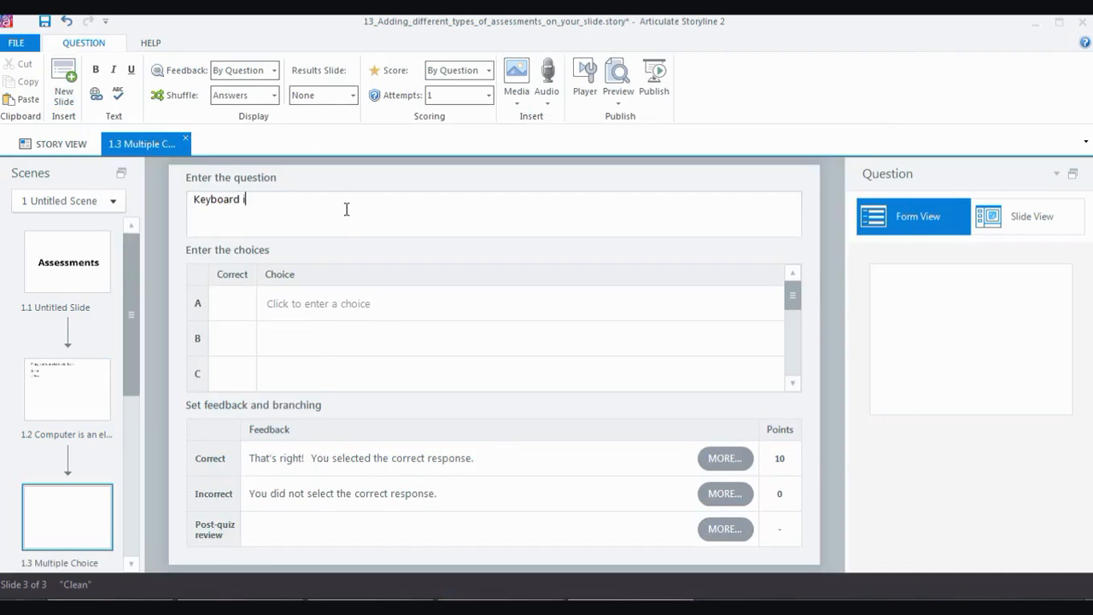
pyautogui.write('used for?')
# - Enter the answer choices Typing, Clicking, Printing and Displaying as options A to D
pyautogui.click(385, 304)
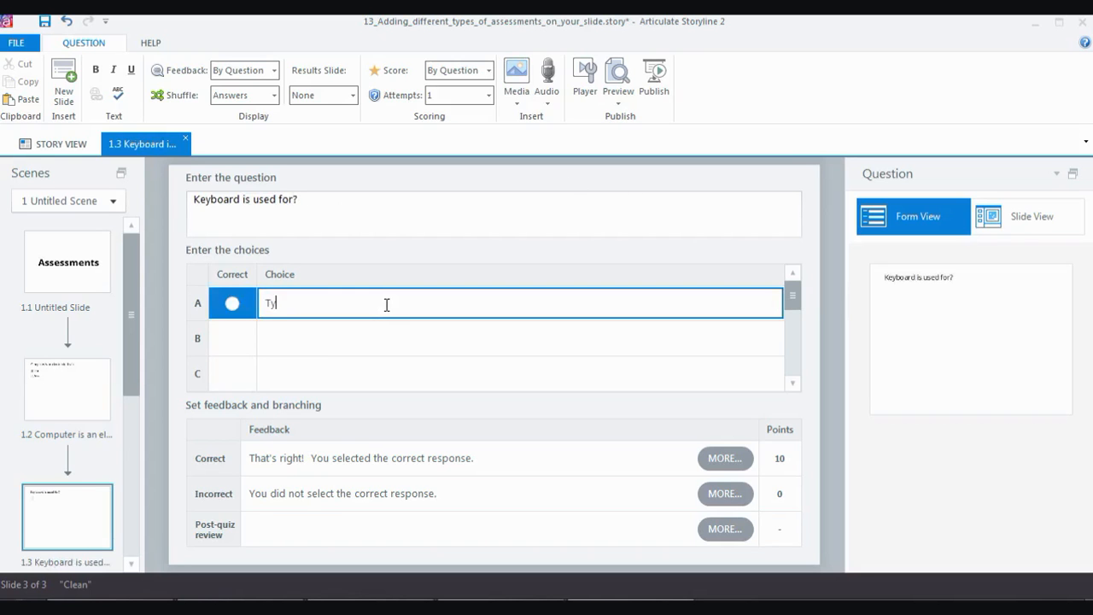
pyautogui.click(342, 338)
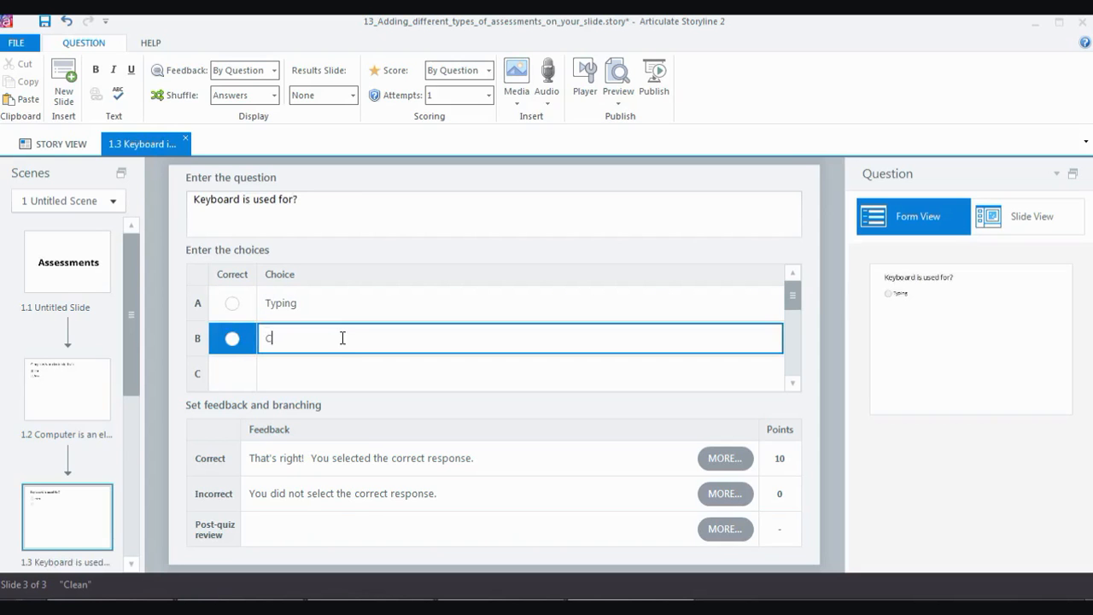
pyautogui.click(318, 372)
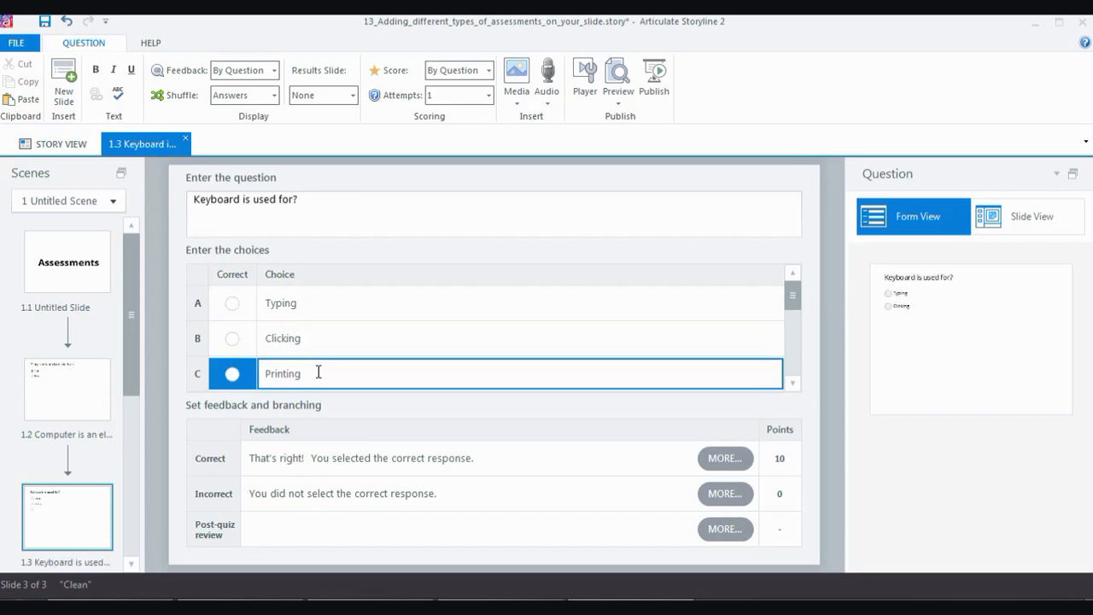
pyautogui.click(792, 384)
pyautogui.click(518, 369)
pyautogui.click(506, 369)
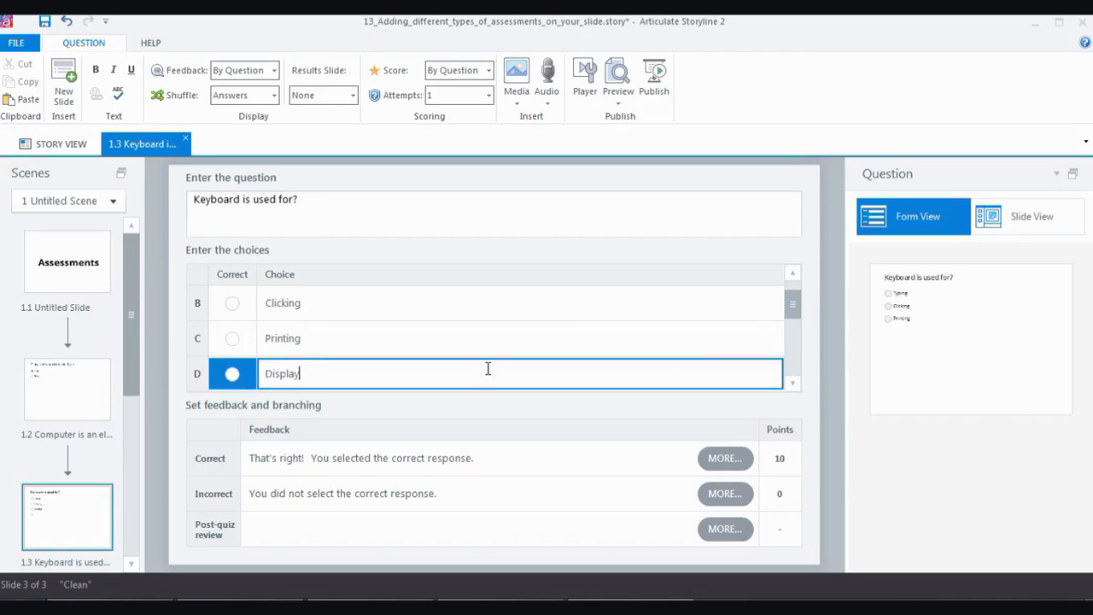
# - Mark Typing as the correct choice for the keyboard question
pyautogui.scroll(1, 504, 354)
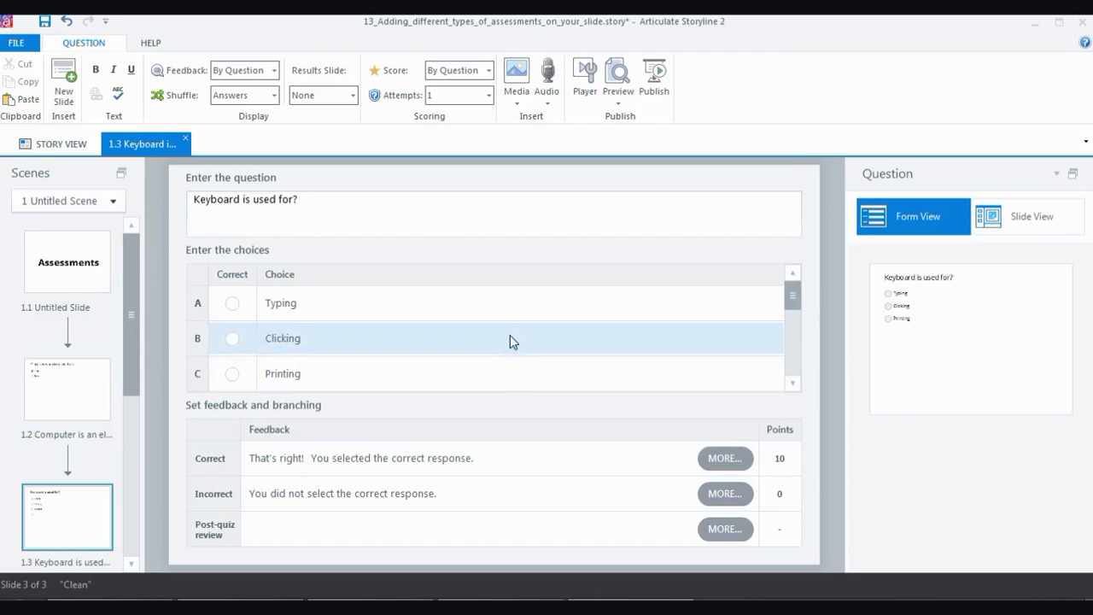
pyautogui.click(231, 303)
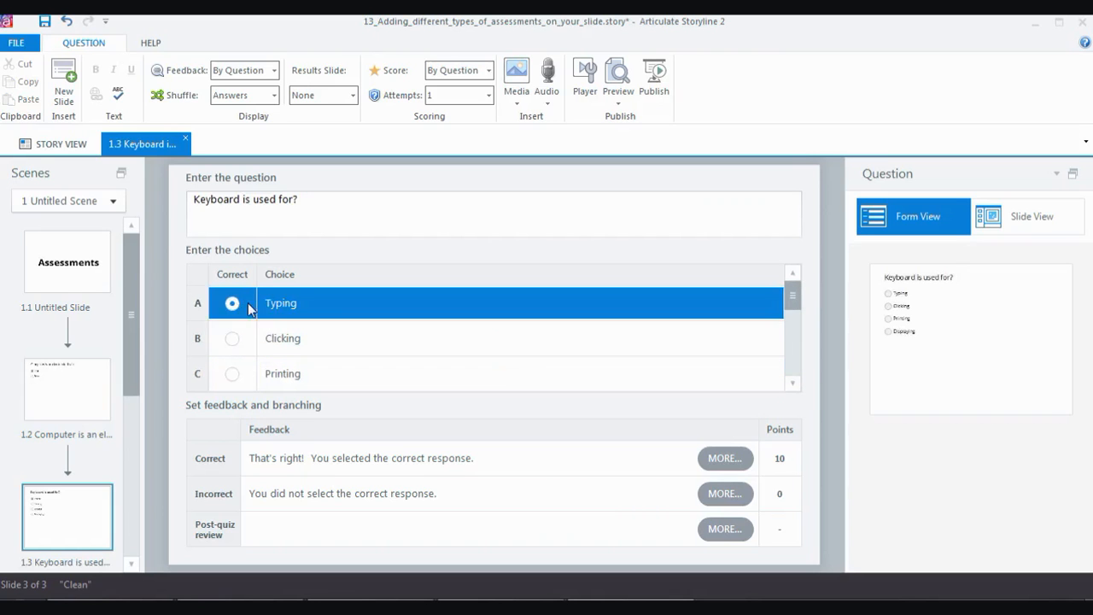
pyautogui.click(232, 339)
pyautogui.click(234, 376)
pyautogui.click(231, 303)
pyautogui.click(232, 339)
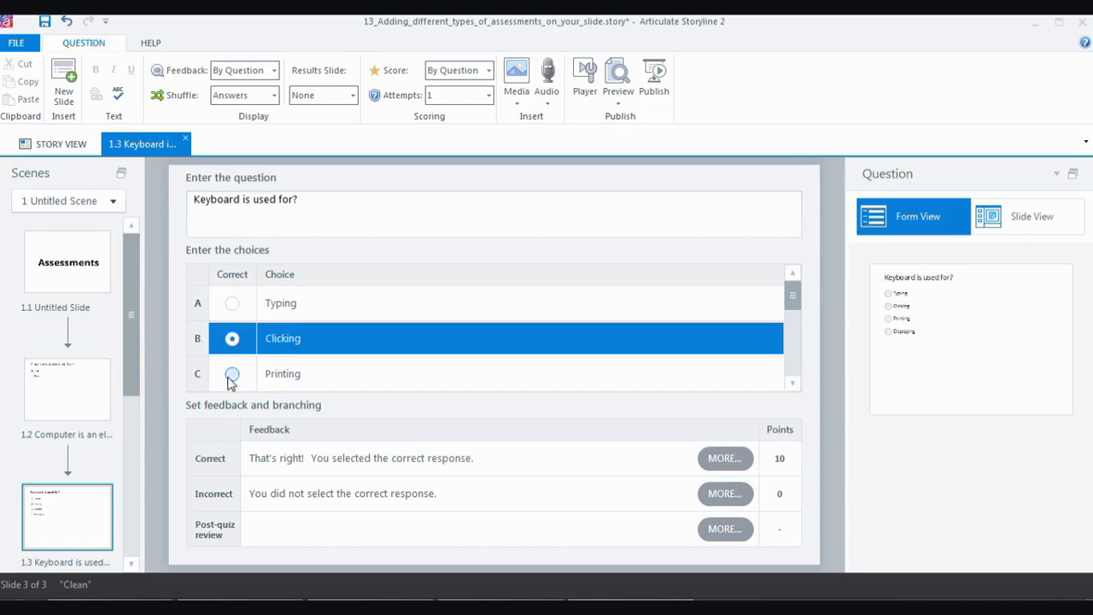
pyautogui.click(231, 373)
pyautogui.click(233, 339)
pyautogui.click(232, 304)
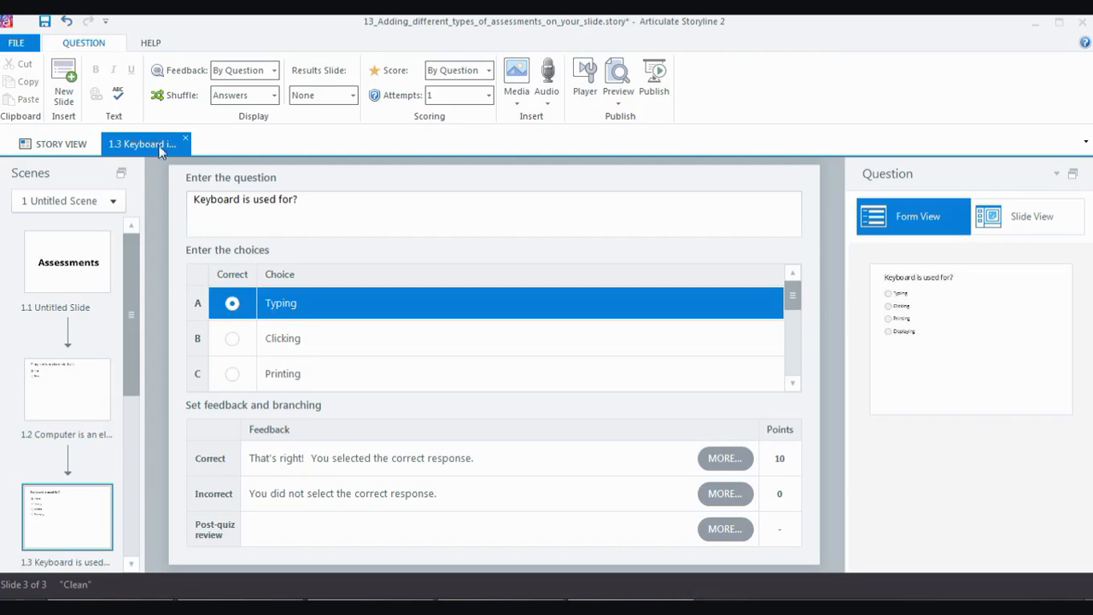
# - Insert a graded Multiple Response question slide and enter the question "Which of the following are parts of a computer?"
pyautogui.click(64, 90)
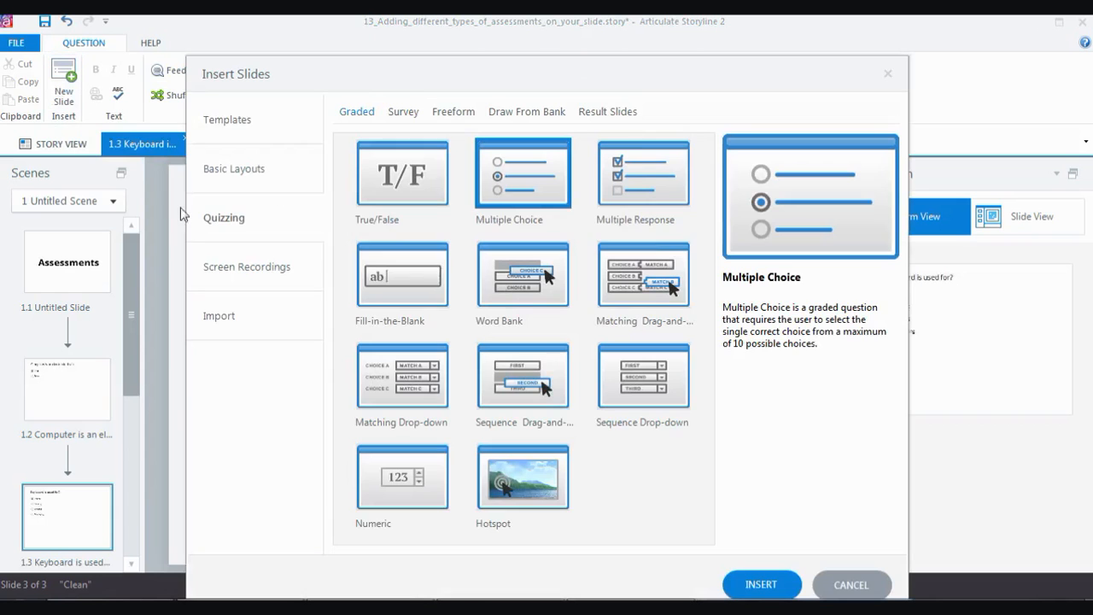
pyautogui.click(650, 190)
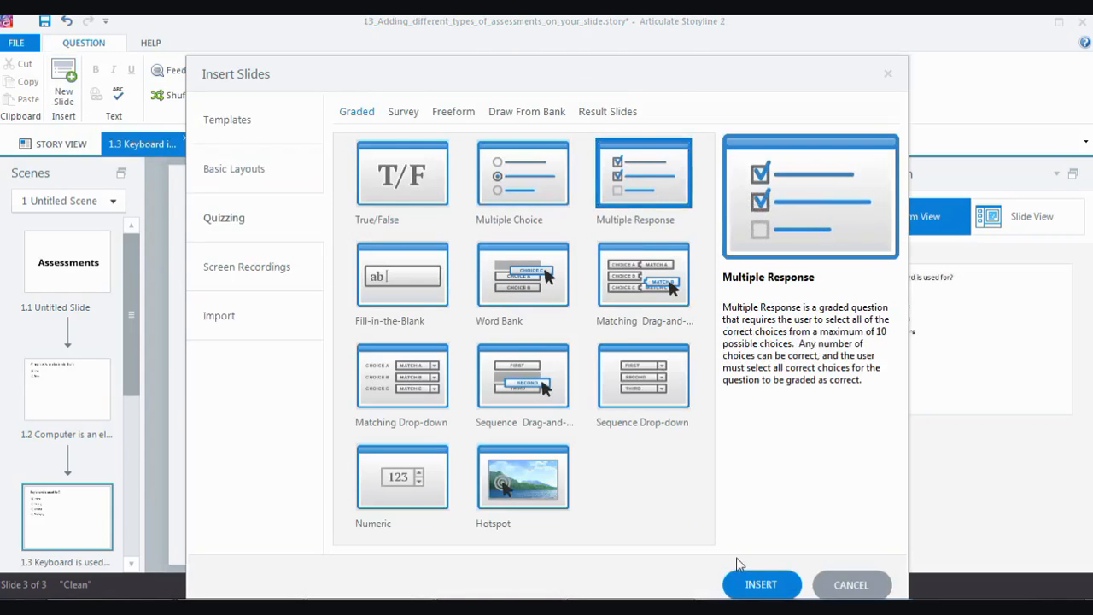
pyautogui.click(761, 584)
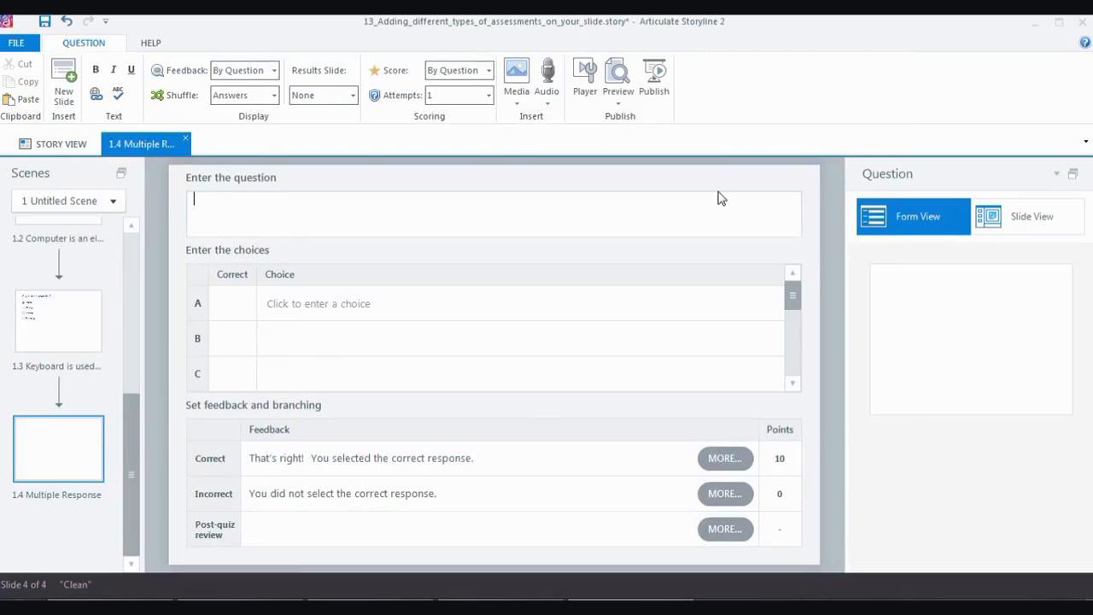
pyautogui.write('ch of the following are part')
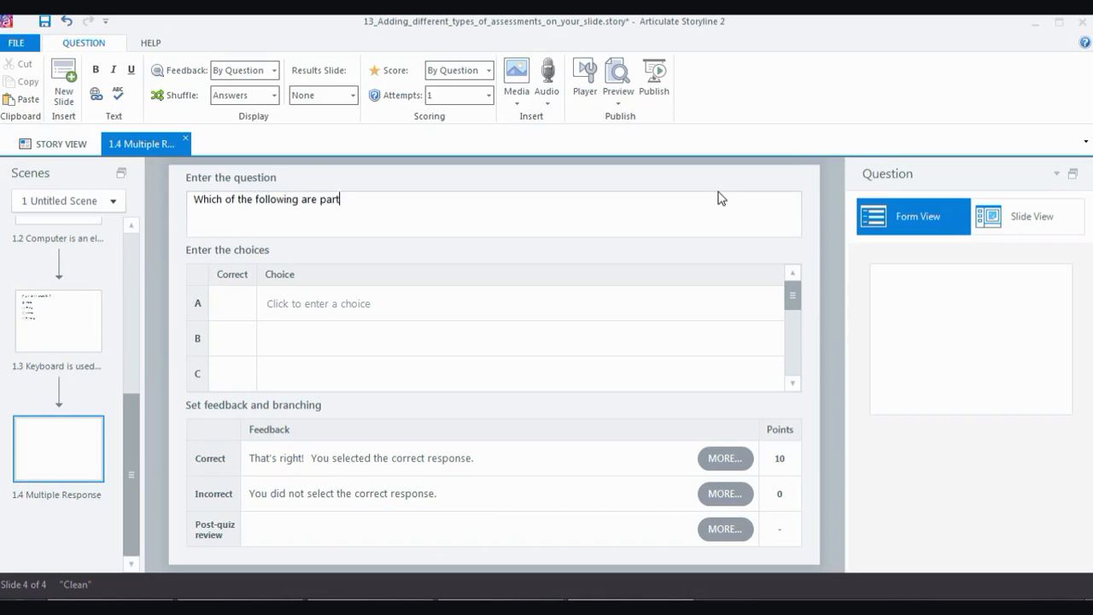
pyautogui.write('s of a computer?')
# - Enter CPU, Keyboard, Mouse and Monitor as choices A to D of the computer parts question
pyautogui.click(331, 299)
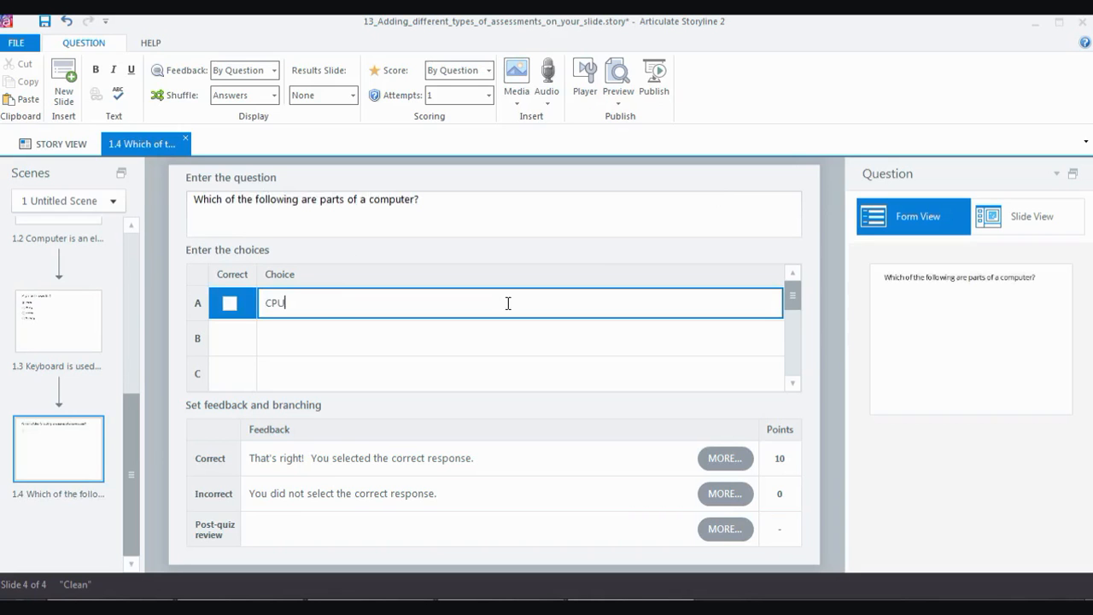
pyautogui.click(469, 337)
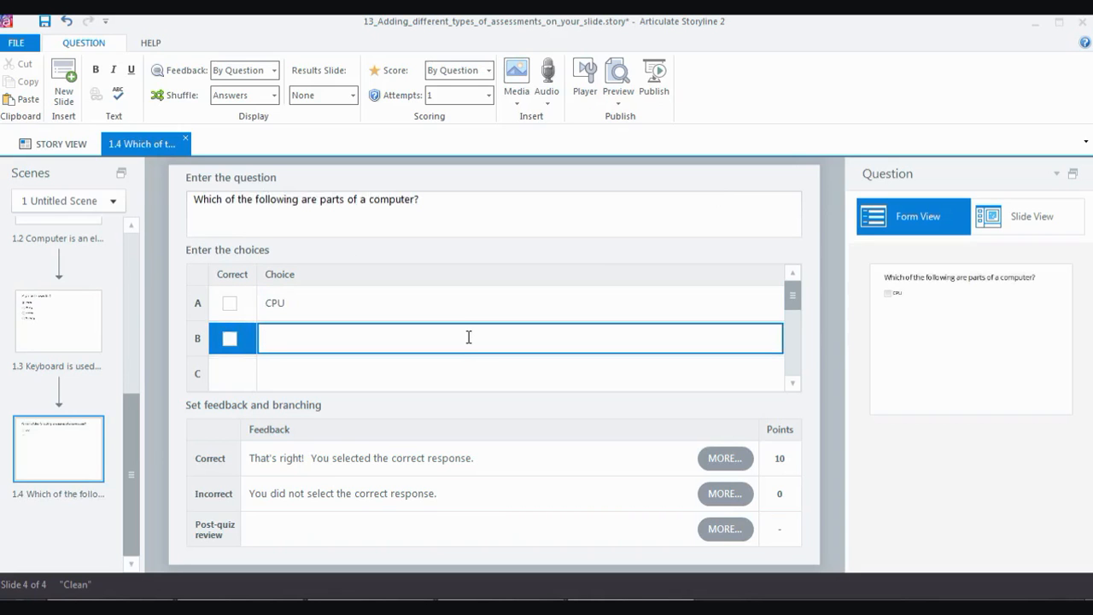
pyautogui.write('Keyboard')
pyautogui.click(449, 367)
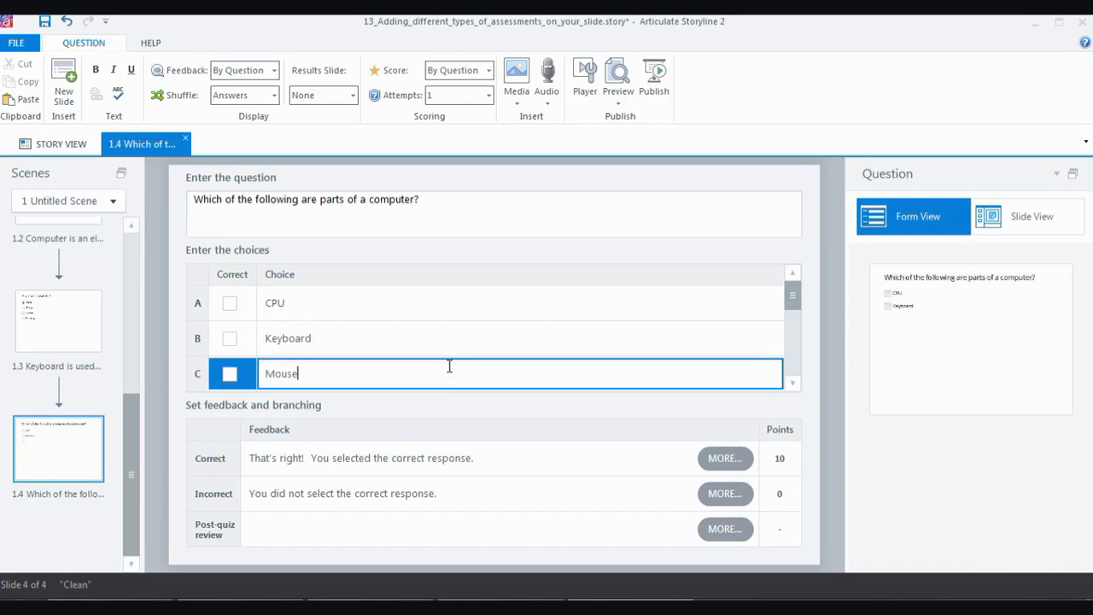
pyautogui.click(794, 383)
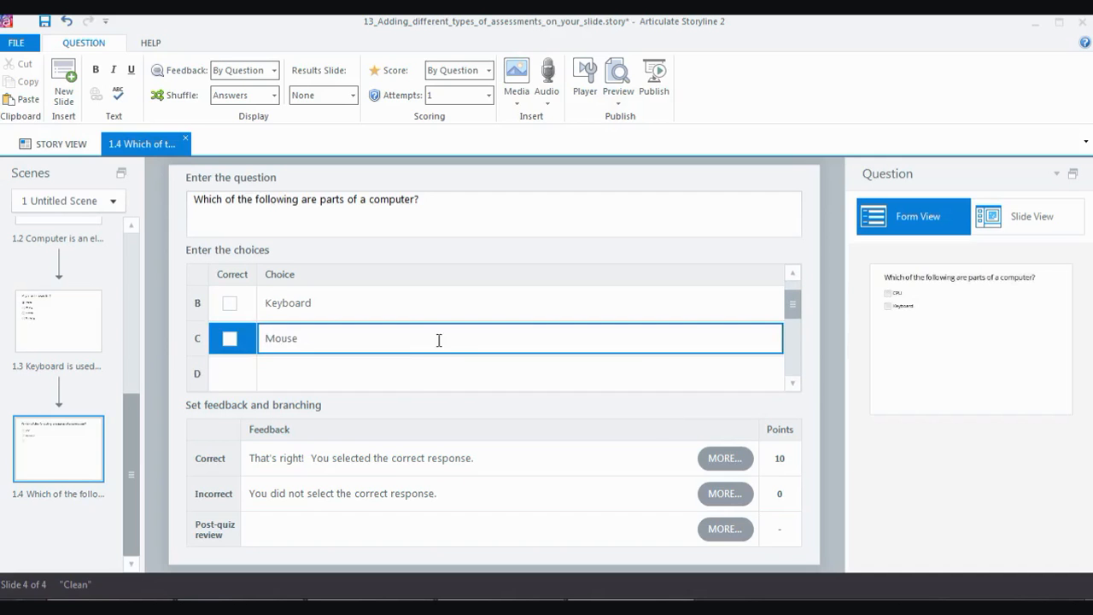
pyautogui.click(398, 383)
pyautogui.click(397, 383)
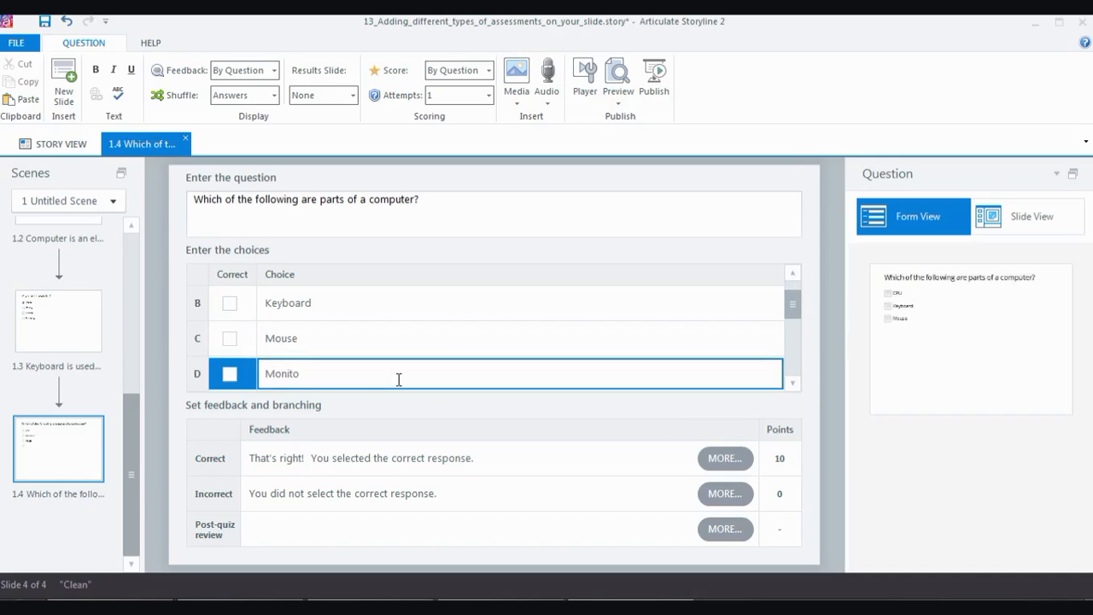
# - Add A/C and toaster as choices E and F of the computer parts question
pyautogui.click(792, 383)
pyautogui.click(792, 383)
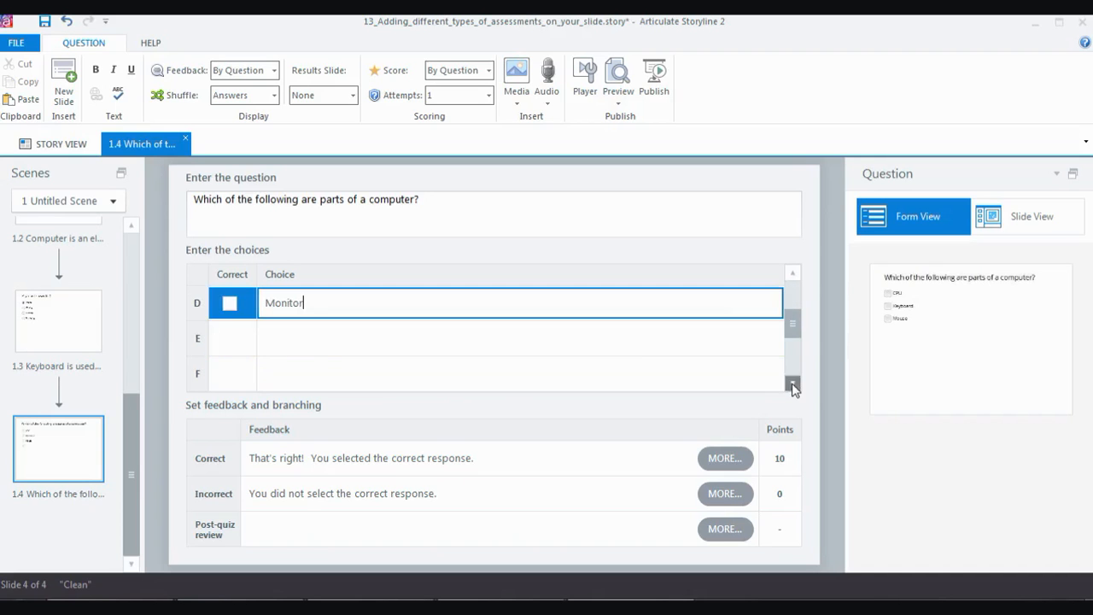
pyautogui.click(403, 347)
pyautogui.click(413, 344)
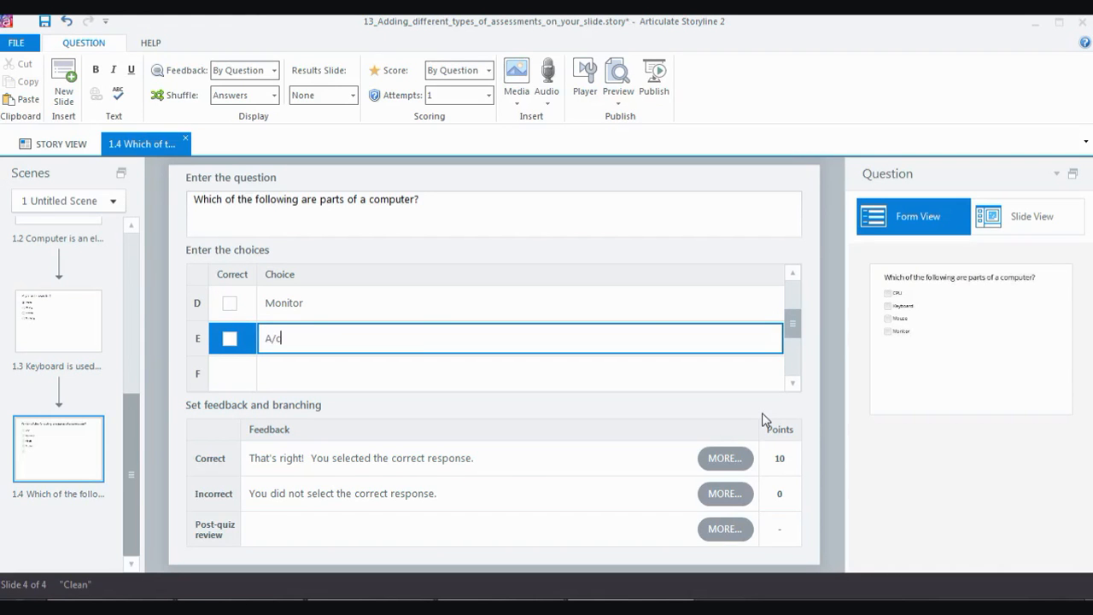
pyautogui.click(493, 373)
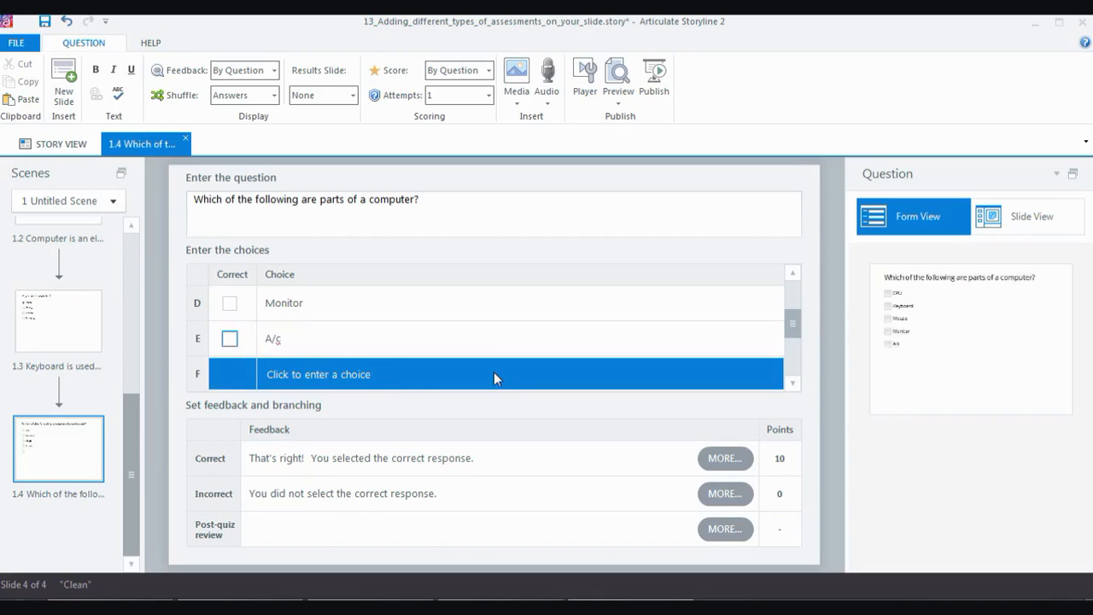
pyautogui.click(494, 373)
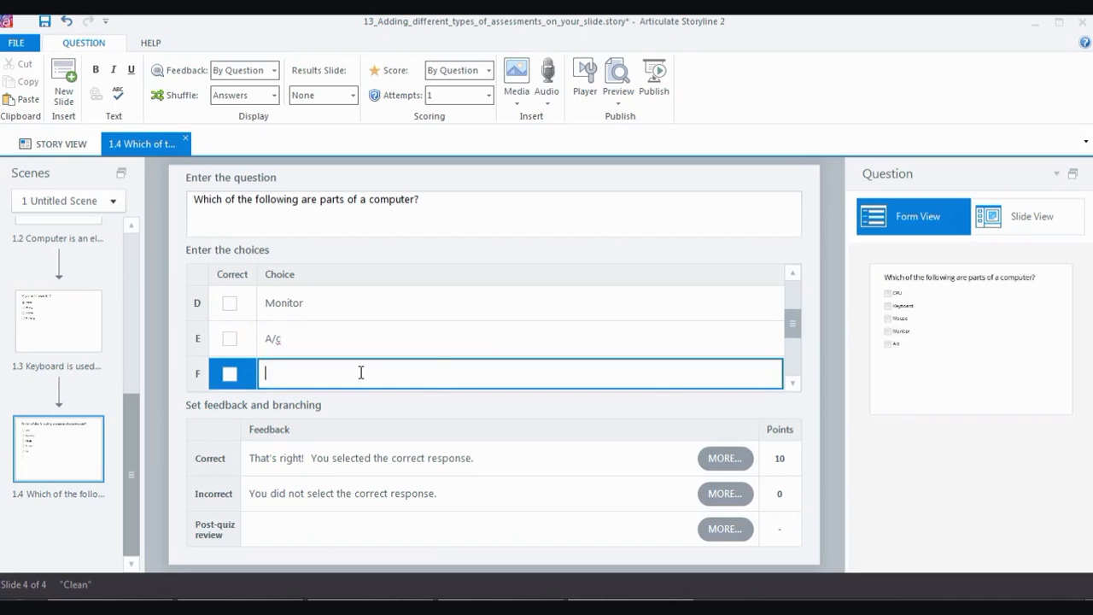
pyautogui.click(287, 342)
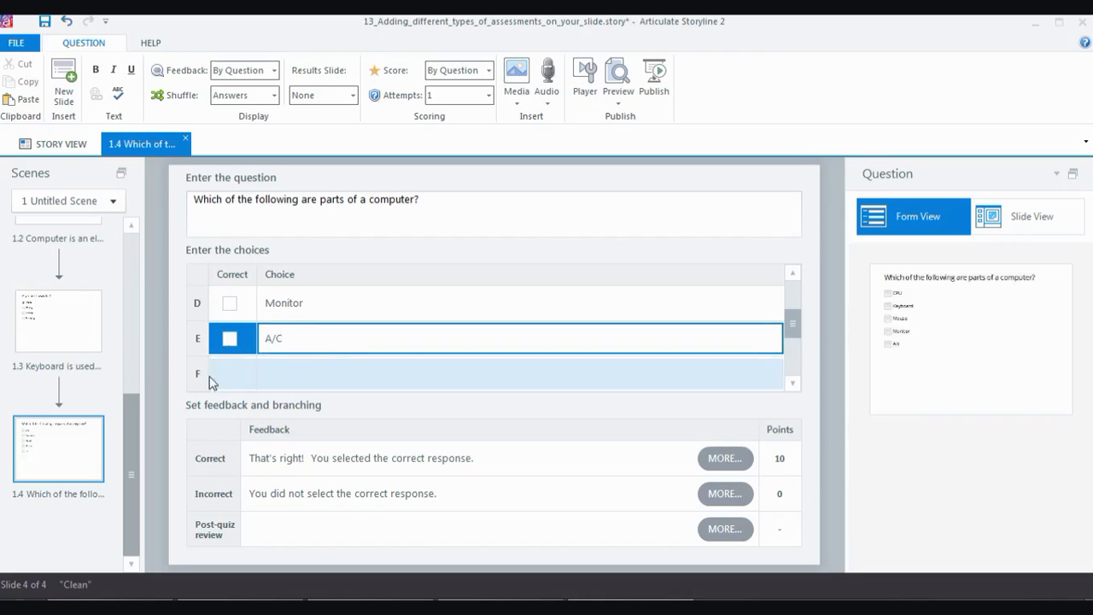
pyautogui.click(304, 371)
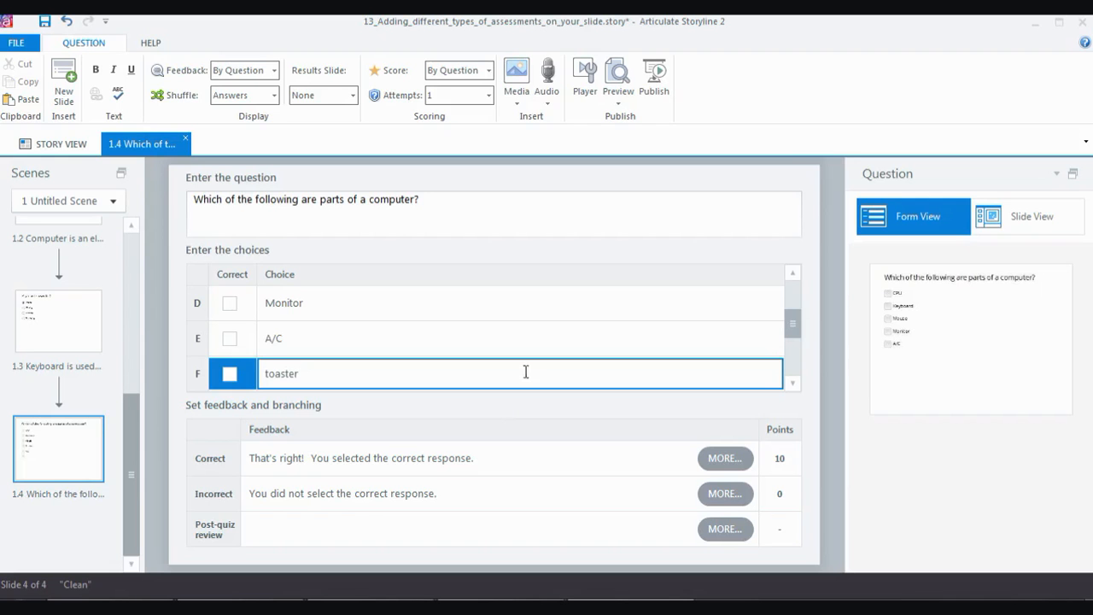
# - Mark Monitor, Mouse, Keyboard and CPU as the correct choices for the computer parts question
pyautogui.click(229, 302)
pyautogui.scroll(2, 285, 336)
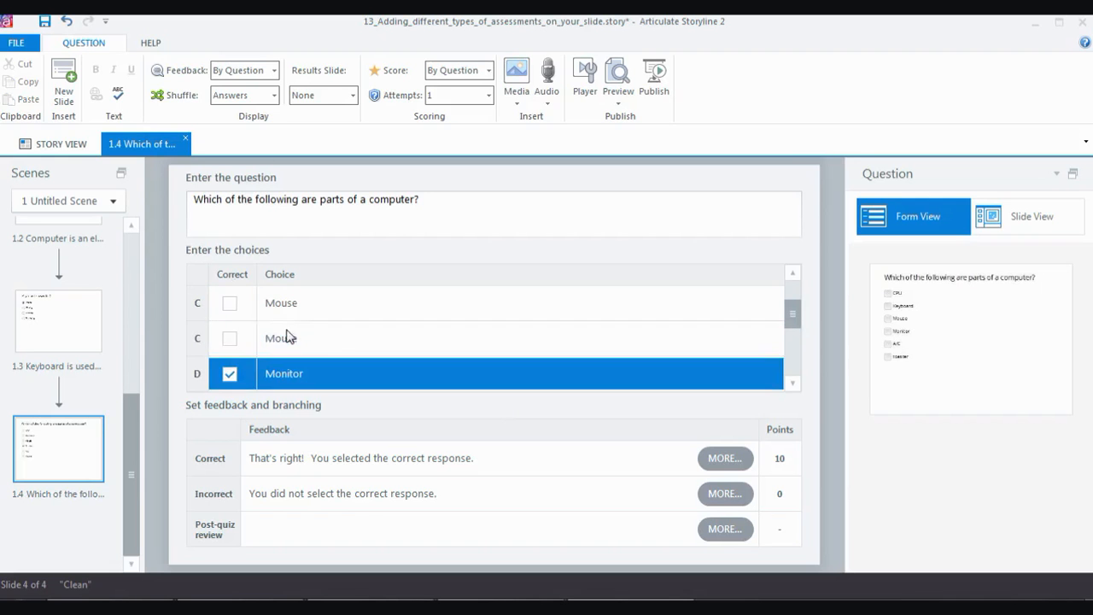
pyautogui.click(230, 339)
pyautogui.click(229, 303)
pyautogui.scroll(1, 245, 317)
pyautogui.click(230, 303)
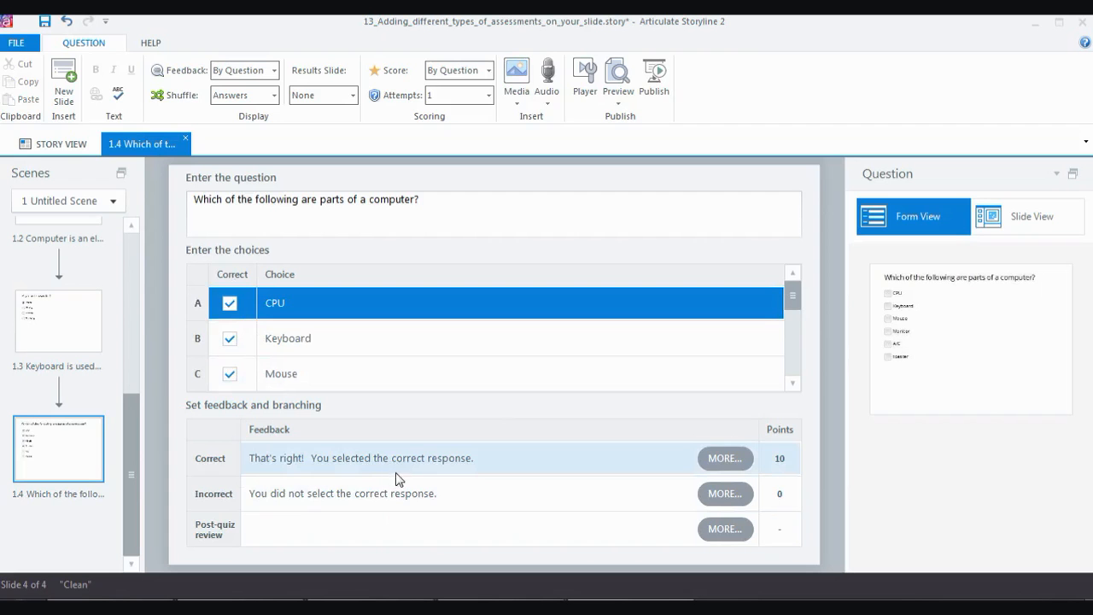
# - Delete the Assessments title slide at the start of the scene
pyautogui.click(53, 520)
pyautogui.scroll(3, 66, 499)
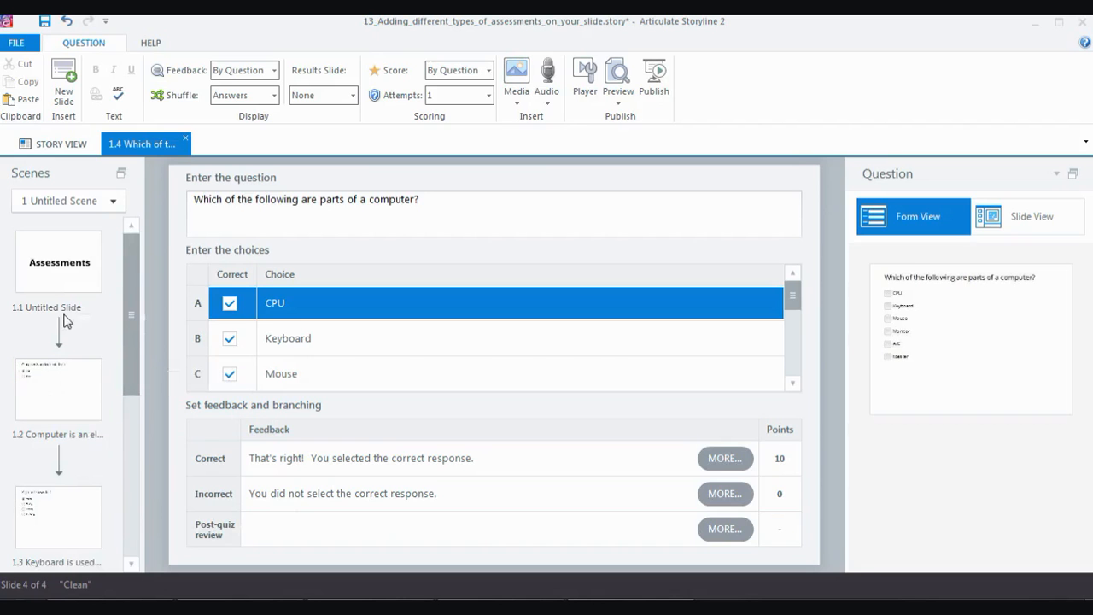
pyautogui.click(77, 265)
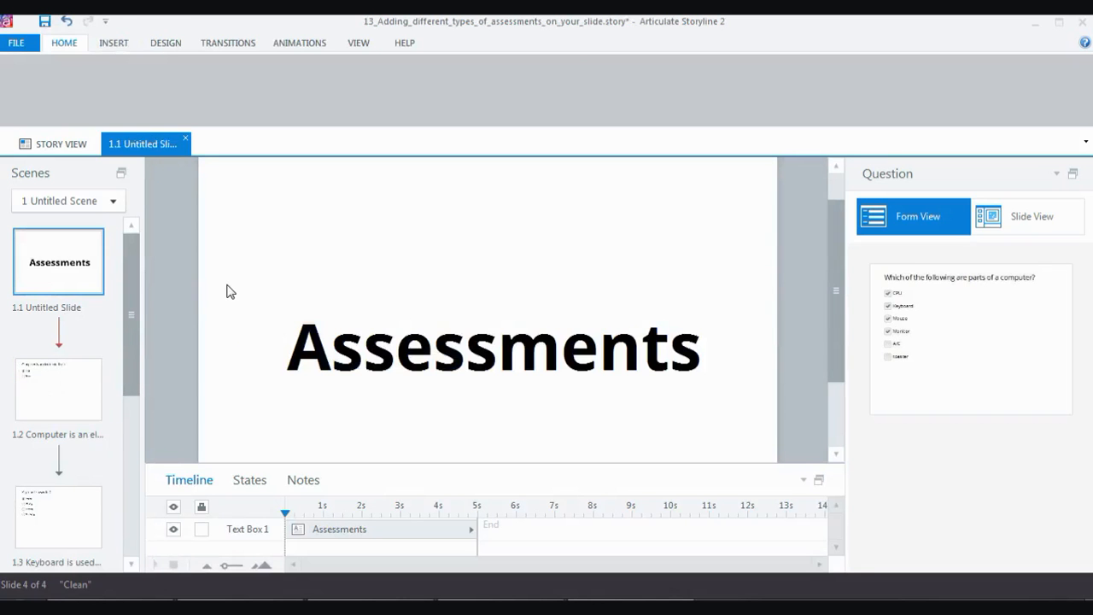
pyautogui.press('Delete')
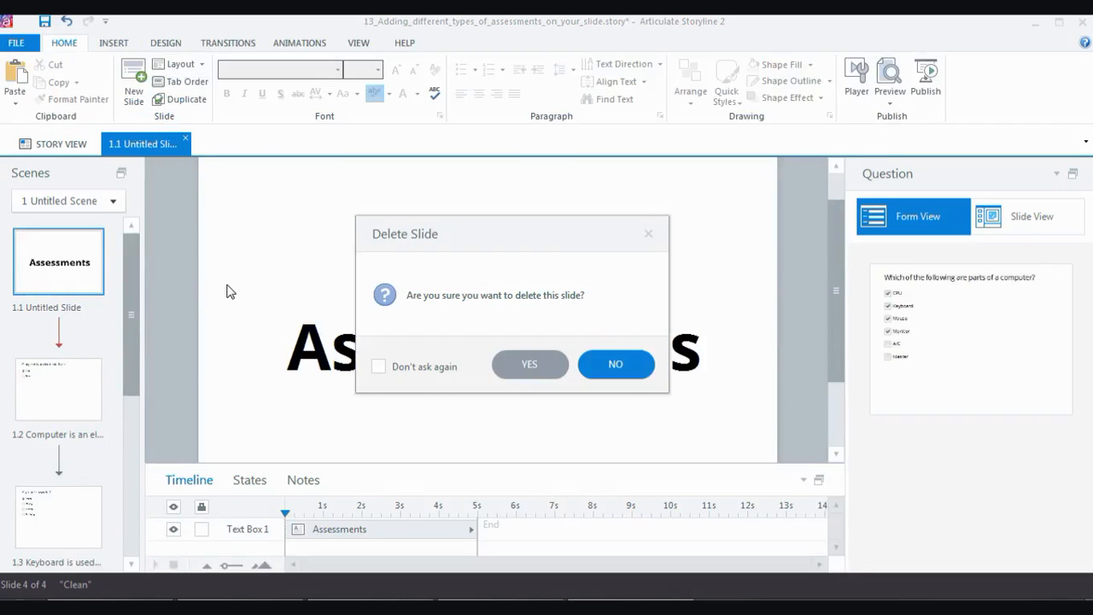
pyautogui.click(514, 366)
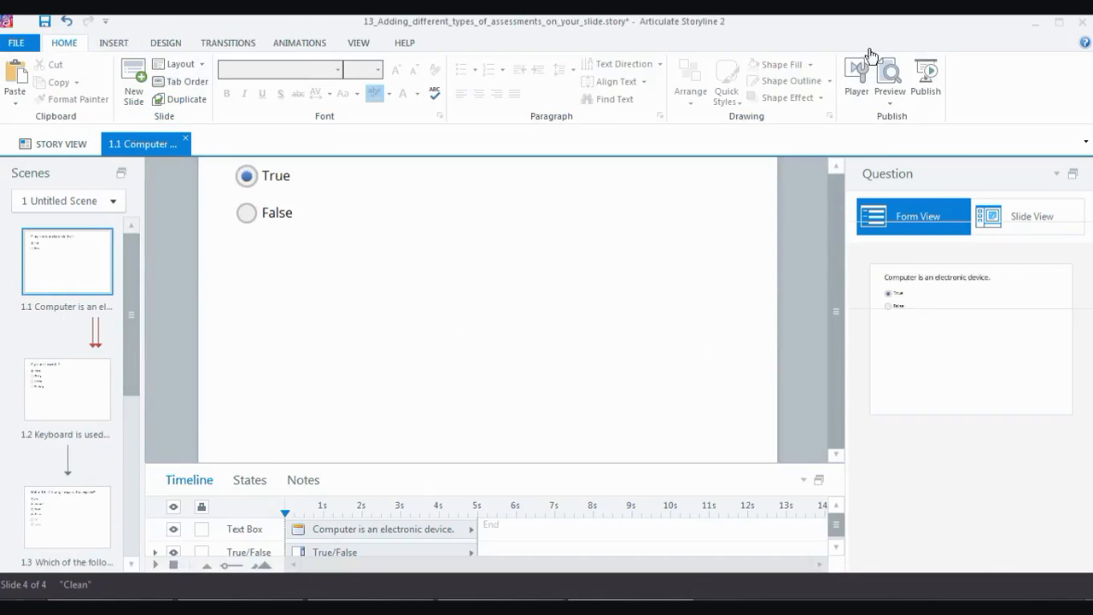
# - Preview the entire project, submit True for the electronic device question and continue past the feedback
pyautogui.click(879, 94)
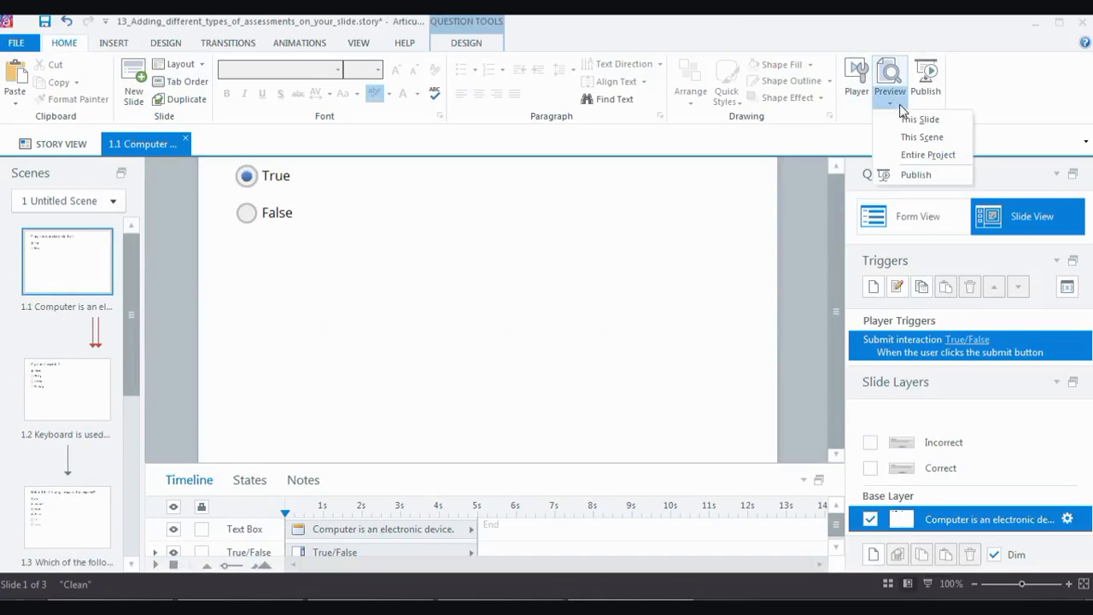
pyautogui.click(918, 153)
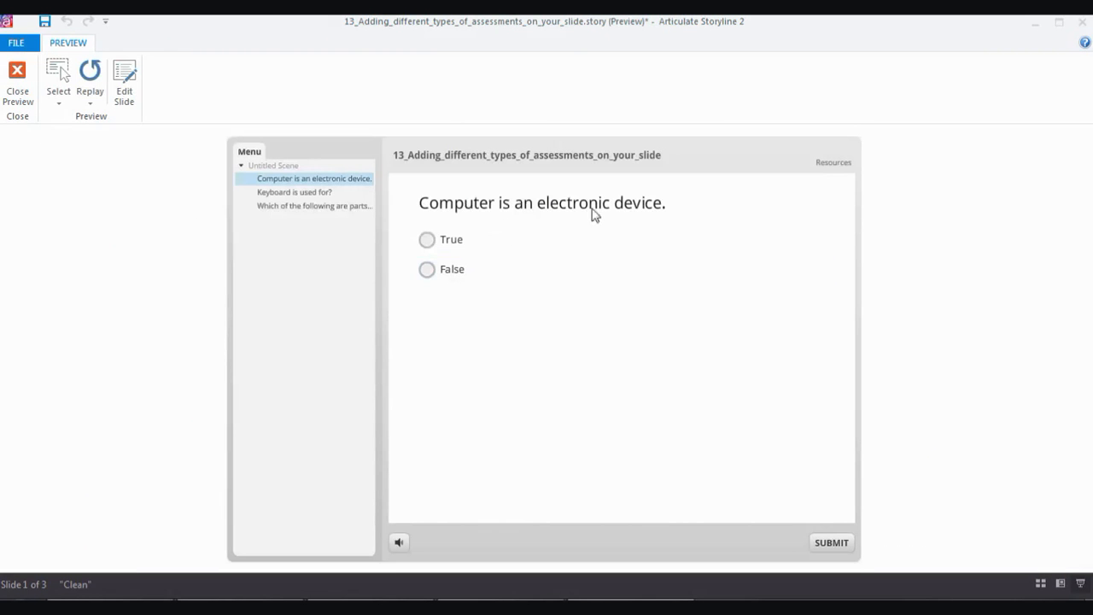
pyautogui.click(444, 246)
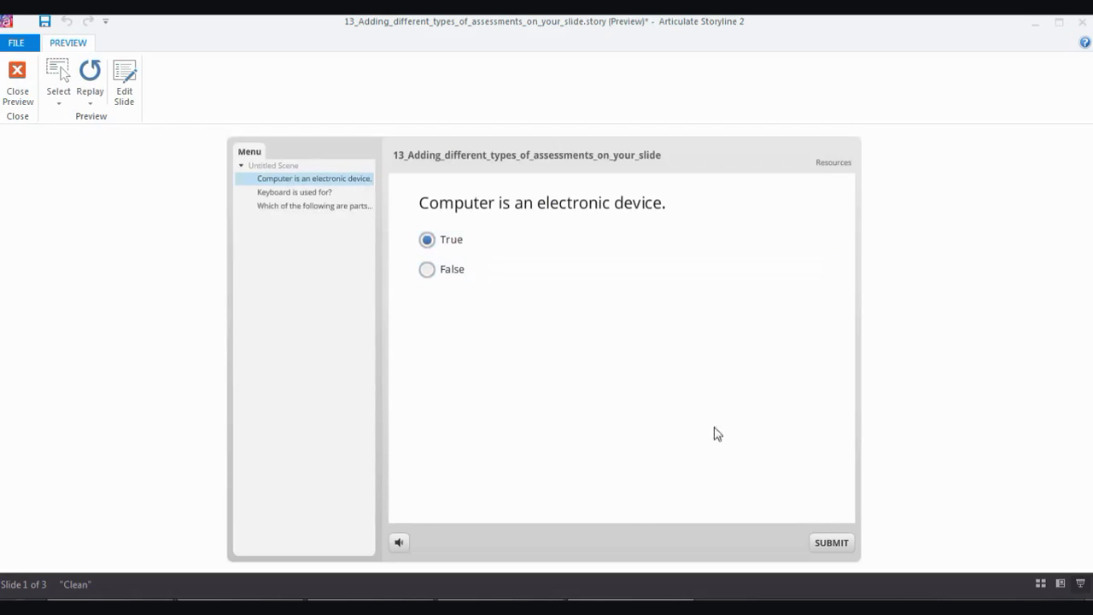
pyautogui.click(827, 541)
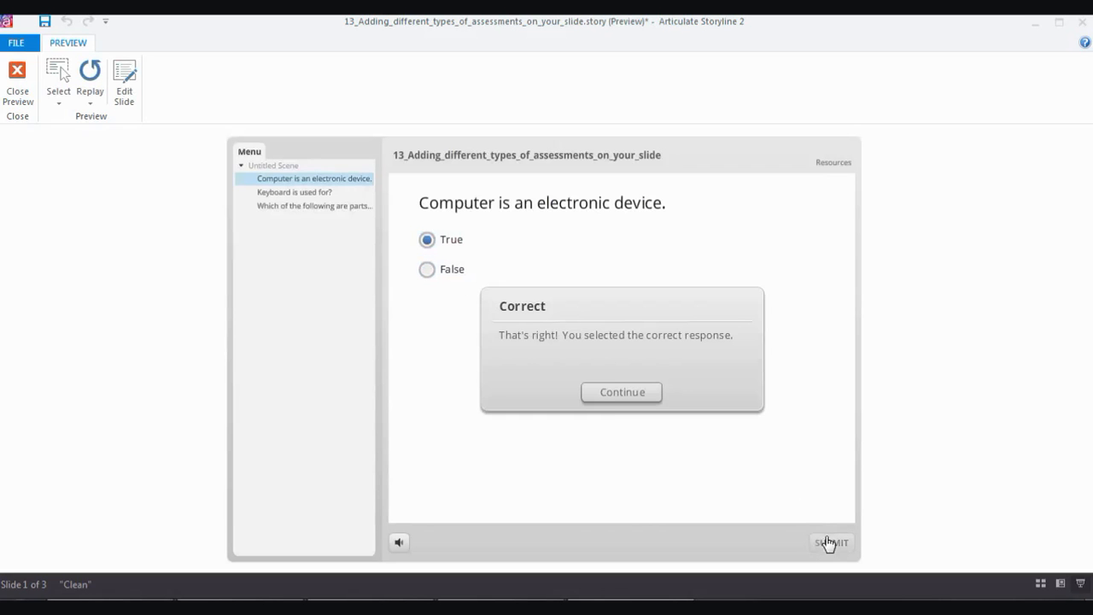
pyautogui.click(629, 395)
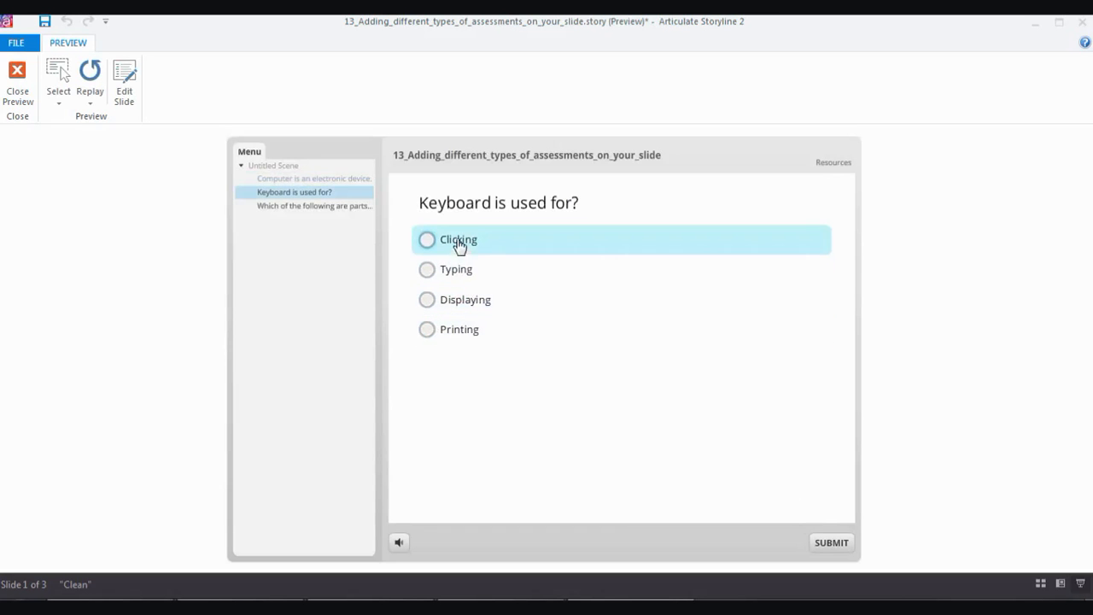
# - Submit Typing as the answer to the keyboard question in the preview and continue to the following question
pyautogui.click(454, 274)
pyautogui.click(836, 544)
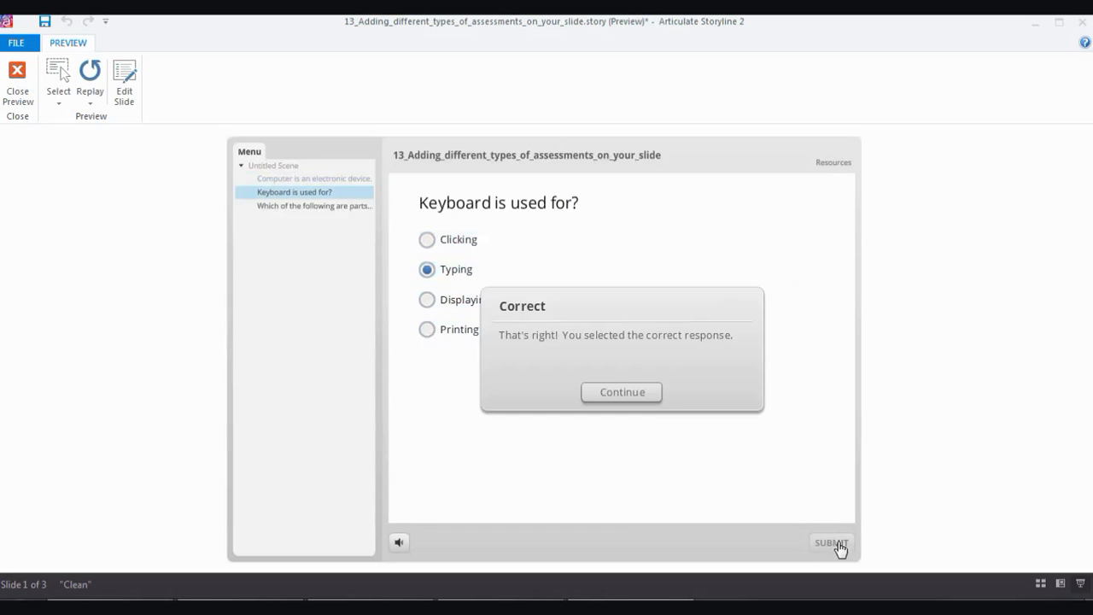
pyautogui.click(642, 396)
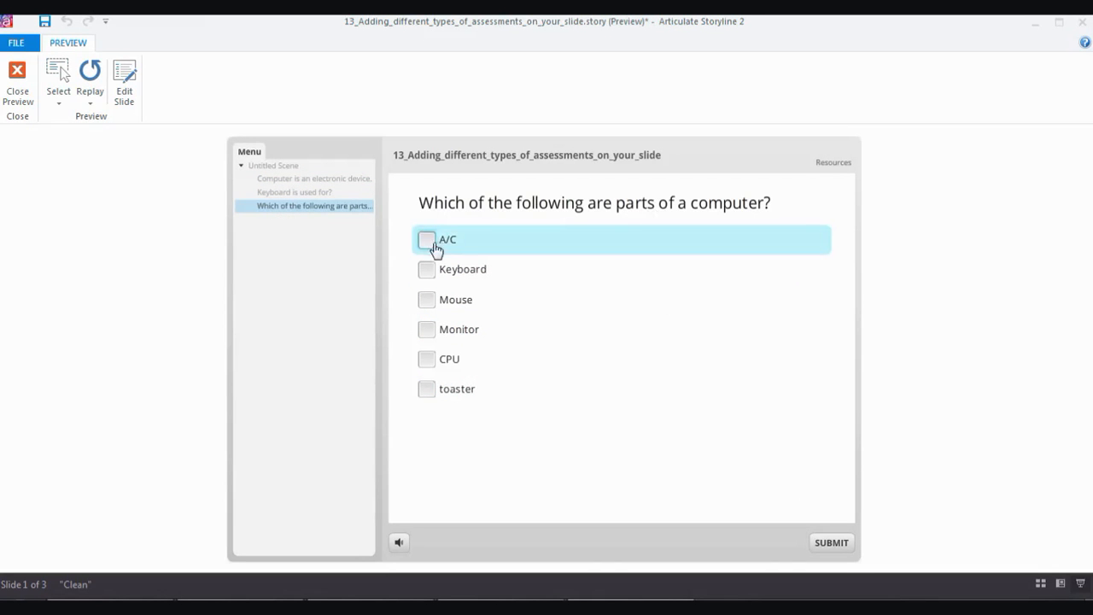
# - Submit Keyboard, Mouse, Monitor and CPU for the computer parts question in the preview and dismiss the feedback
pyautogui.click(432, 271)
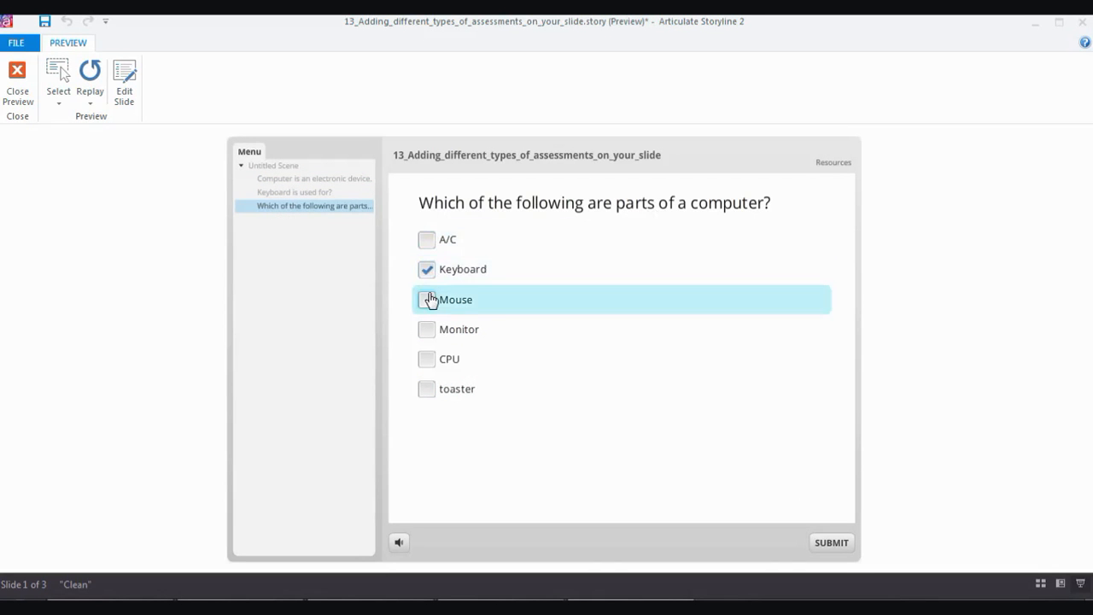
pyautogui.click(430, 299)
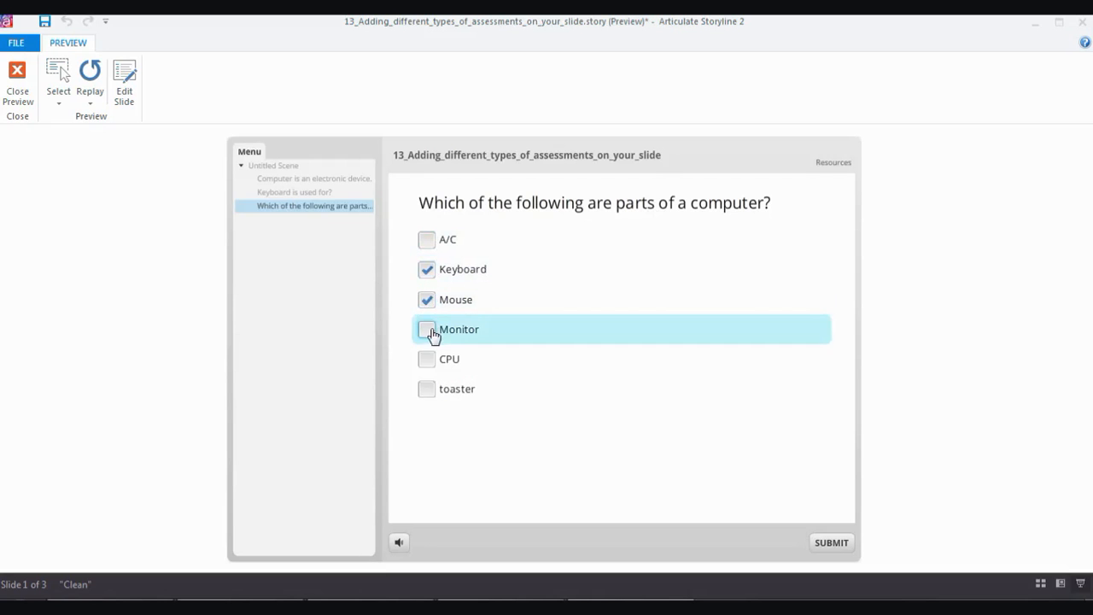
pyautogui.click(431, 332)
pyautogui.click(429, 361)
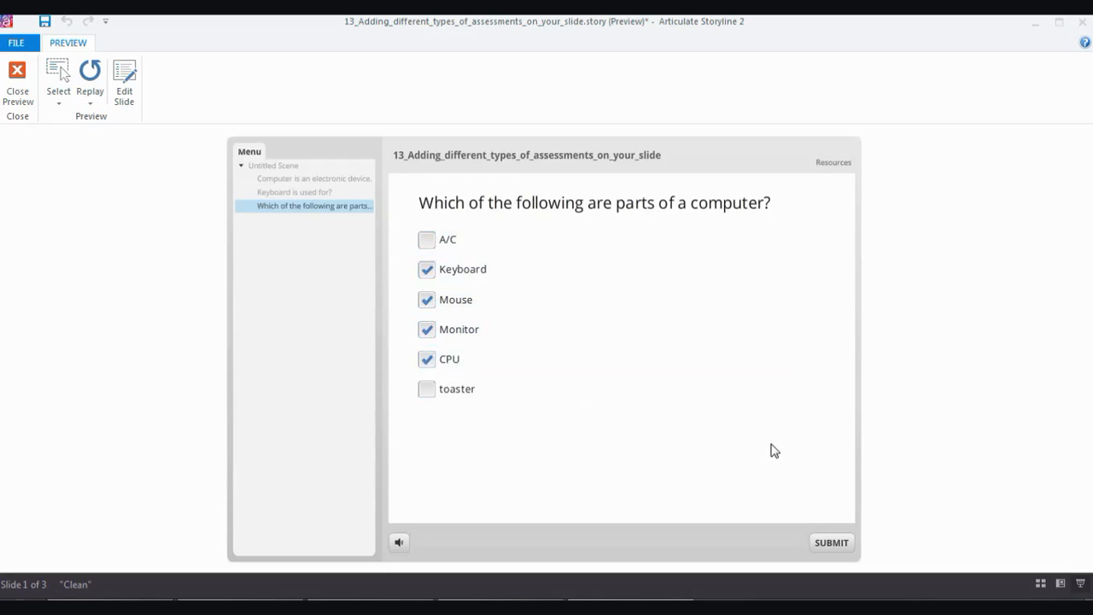
pyautogui.click(828, 539)
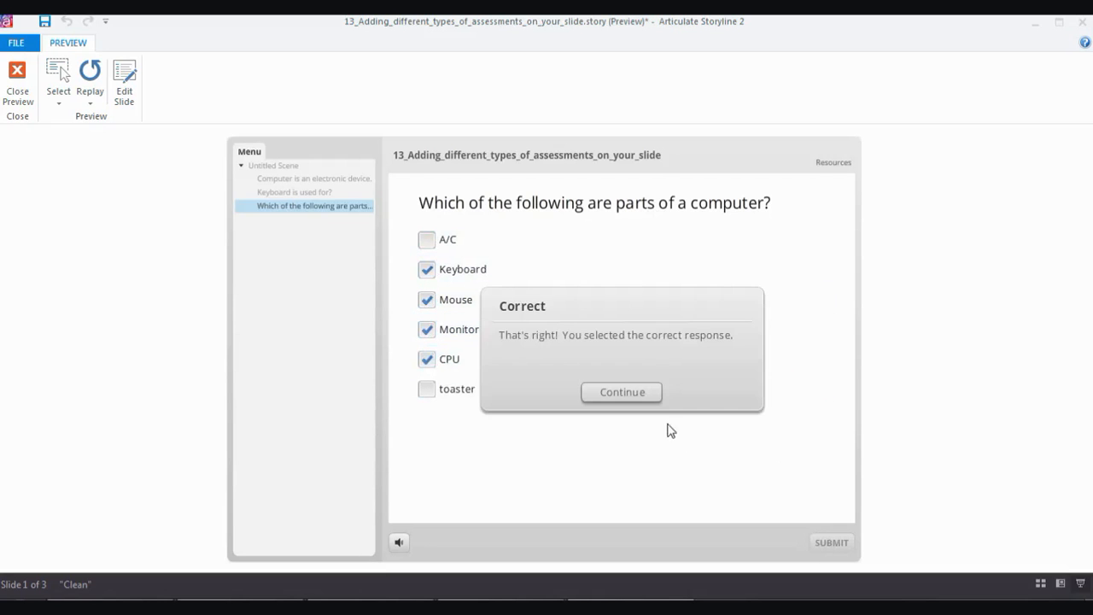
pyautogui.click(646, 395)
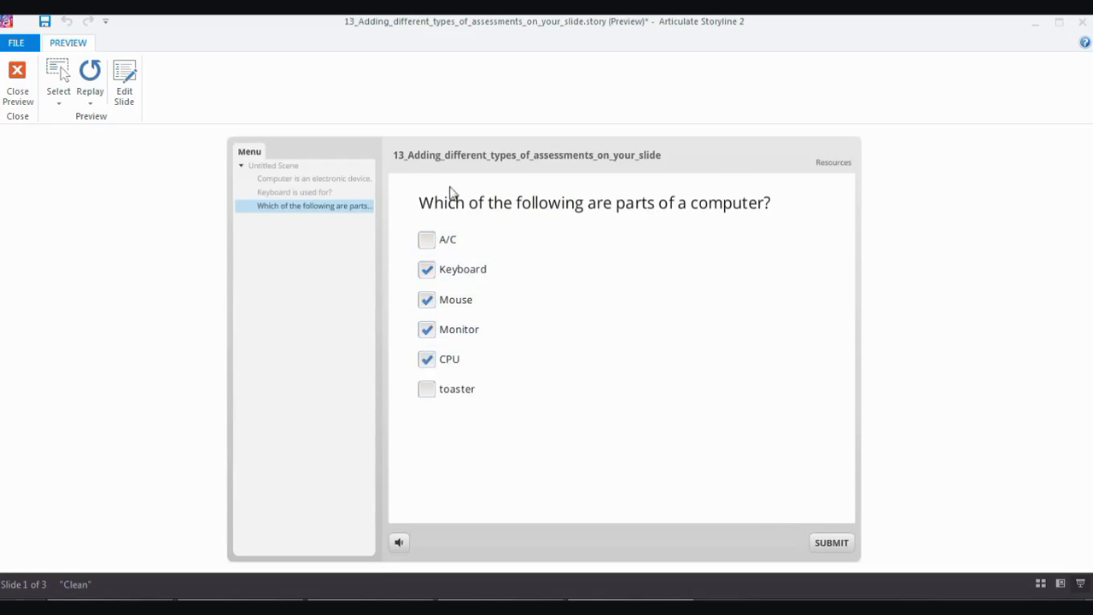
# - Replay the computer parts question in the preview, submit only A/C as the answer and dismiss the feedback
pyautogui.click(103, 79)
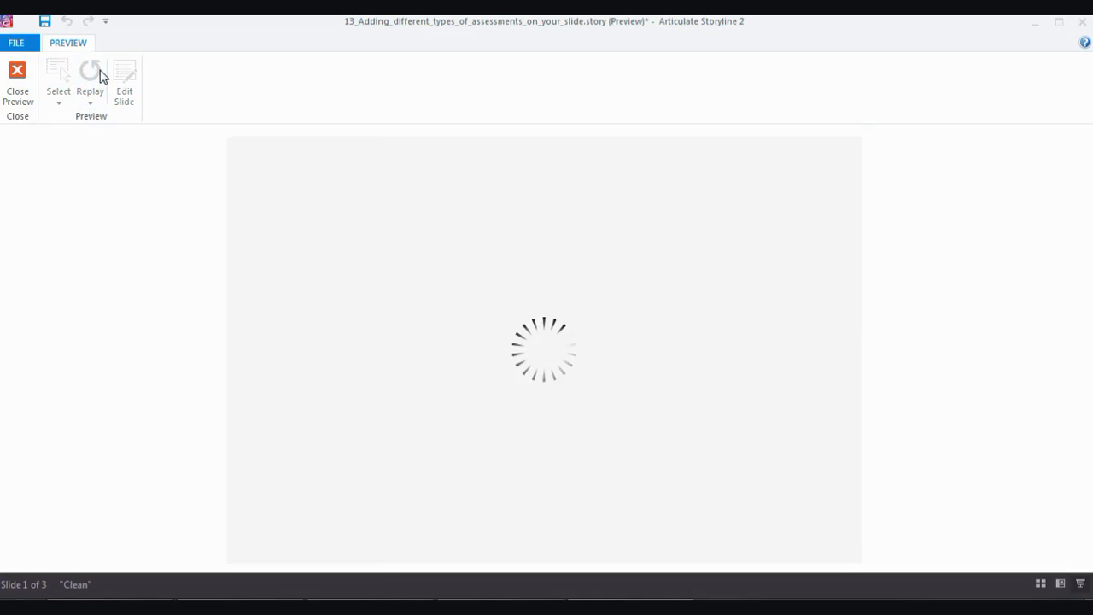
pyautogui.click(427, 240)
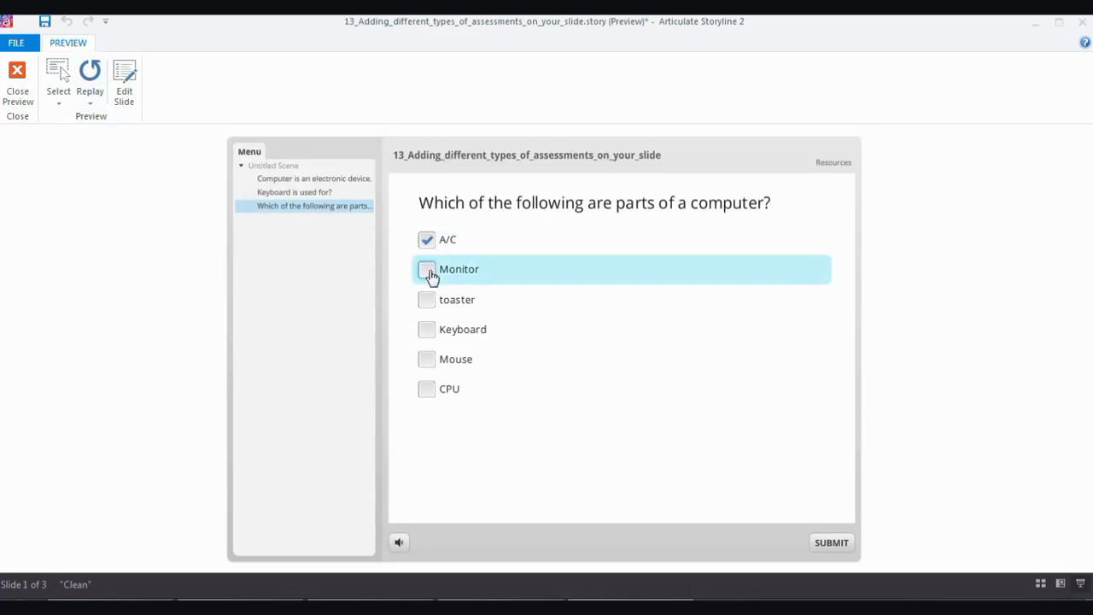
pyautogui.click(431, 272)
pyautogui.click(430, 270)
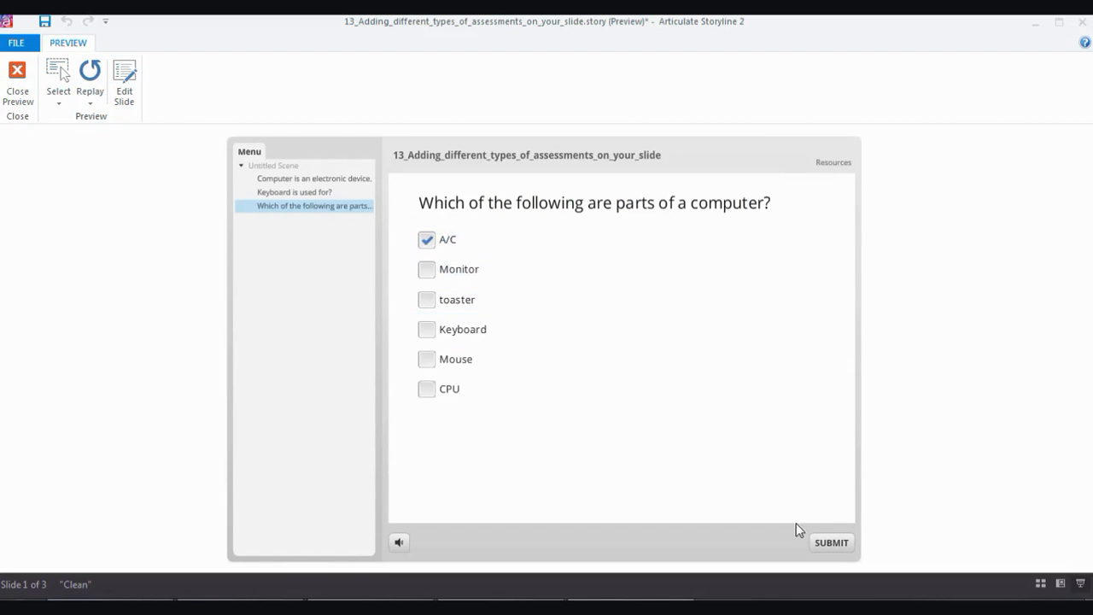
pyautogui.click(851, 545)
pyautogui.click(617, 391)
pyautogui.click(841, 547)
pyautogui.click(620, 394)
# - Go to the keyboard question in the preview, submit Printing as the answer and continue past the feedback
pyautogui.click(291, 193)
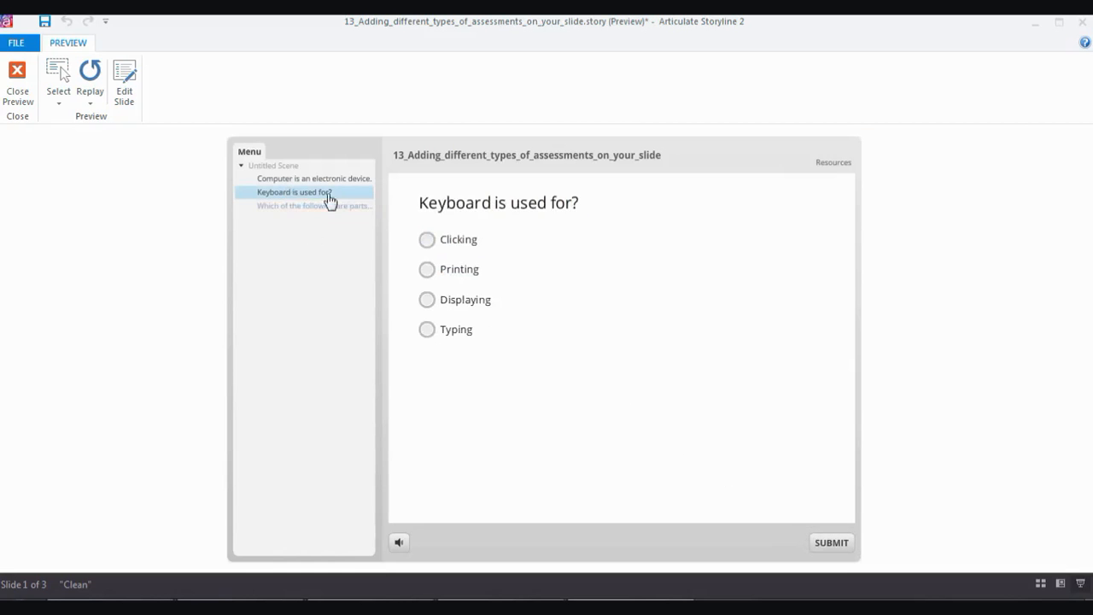
pyautogui.click(469, 271)
pyautogui.click(835, 542)
pyautogui.click(624, 394)
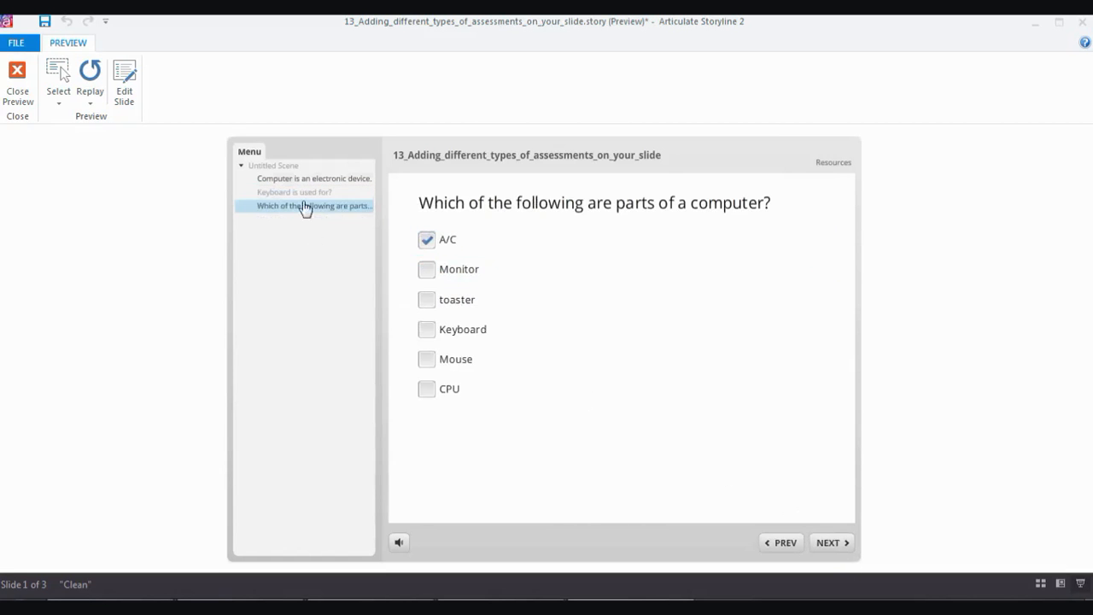
# - Submit False for the electronic device question in the preview, continue past the feedback and close the preview
pyautogui.click(313, 180)
pyautogui.click(427, 269)
pyautogui.click(841, 545)
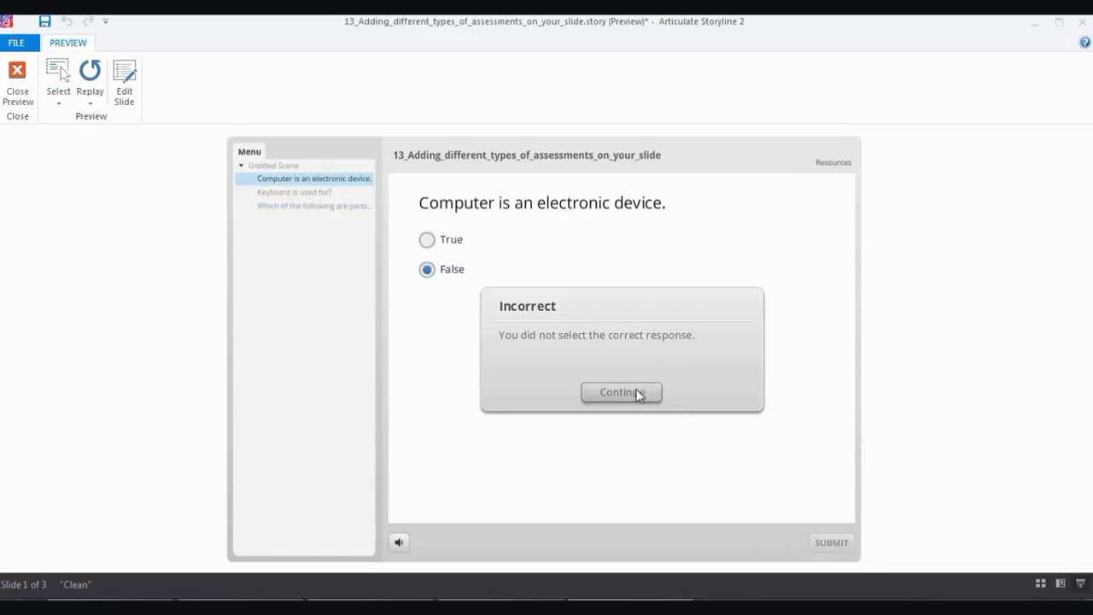
pyautogui.click(639, 397)
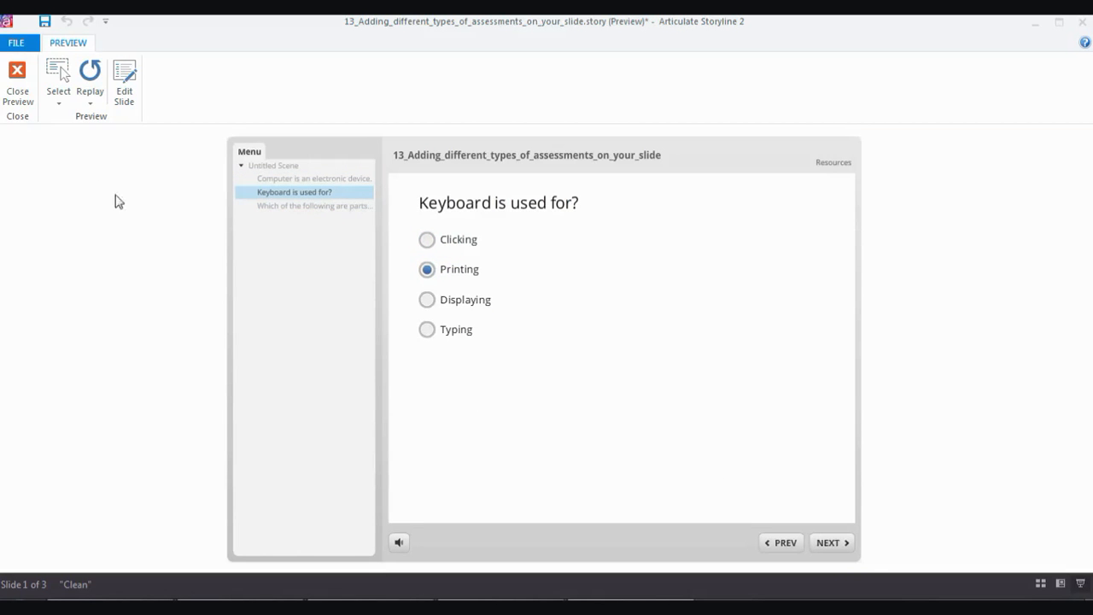
pyautogui.click(18, 86)
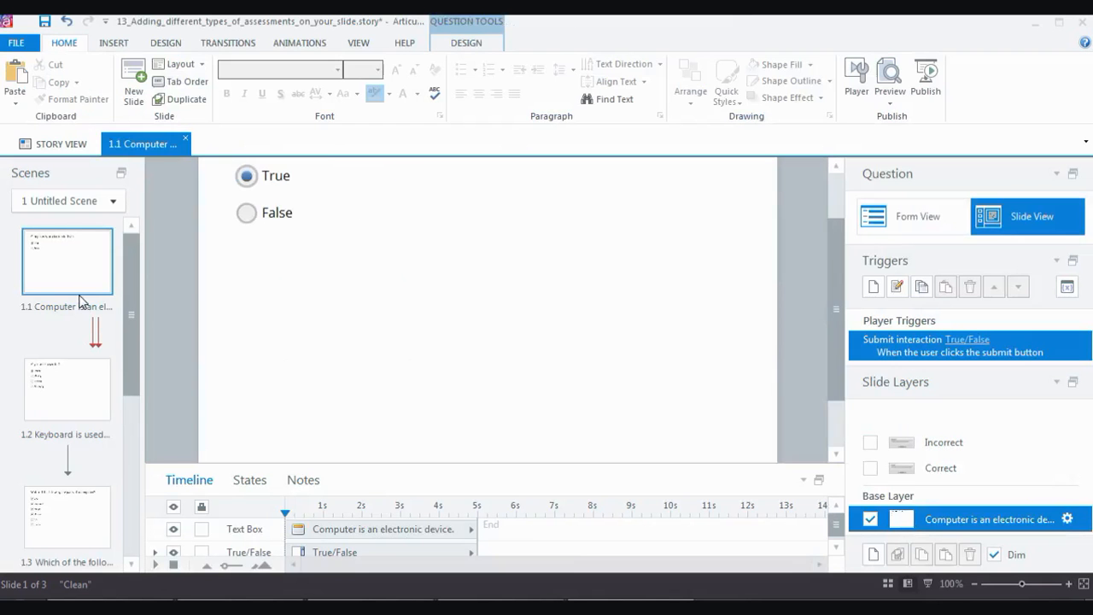
# - Insert a Graded Result Slide after the computer parts question, slide 1.3
pyautogui.click(77, 404)
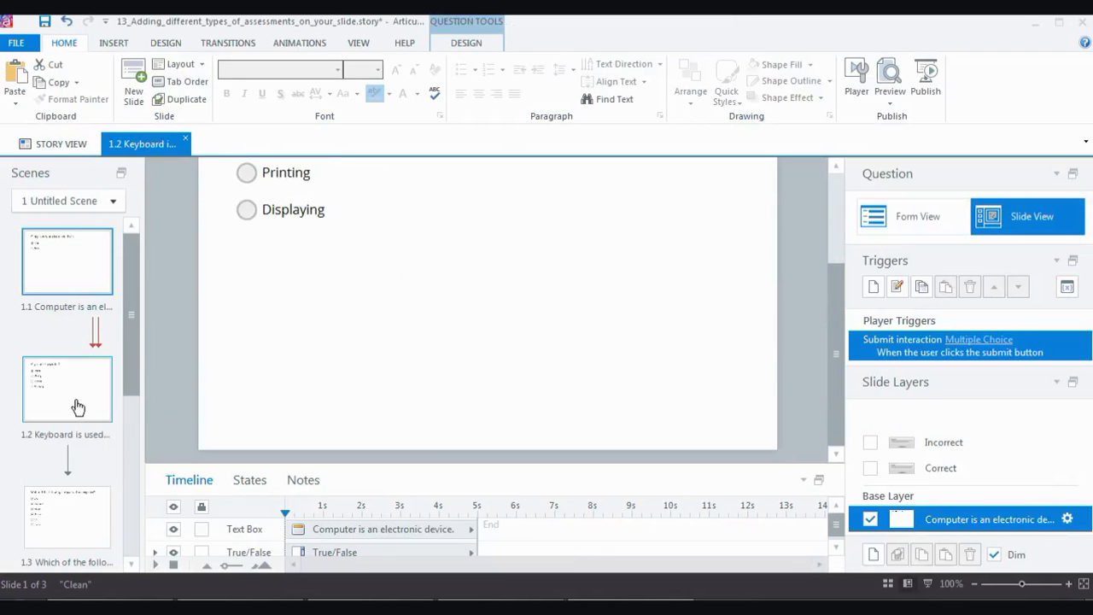
pyautogui.scroll(-1, 73, 426)
pyautogui.click(62, 479)
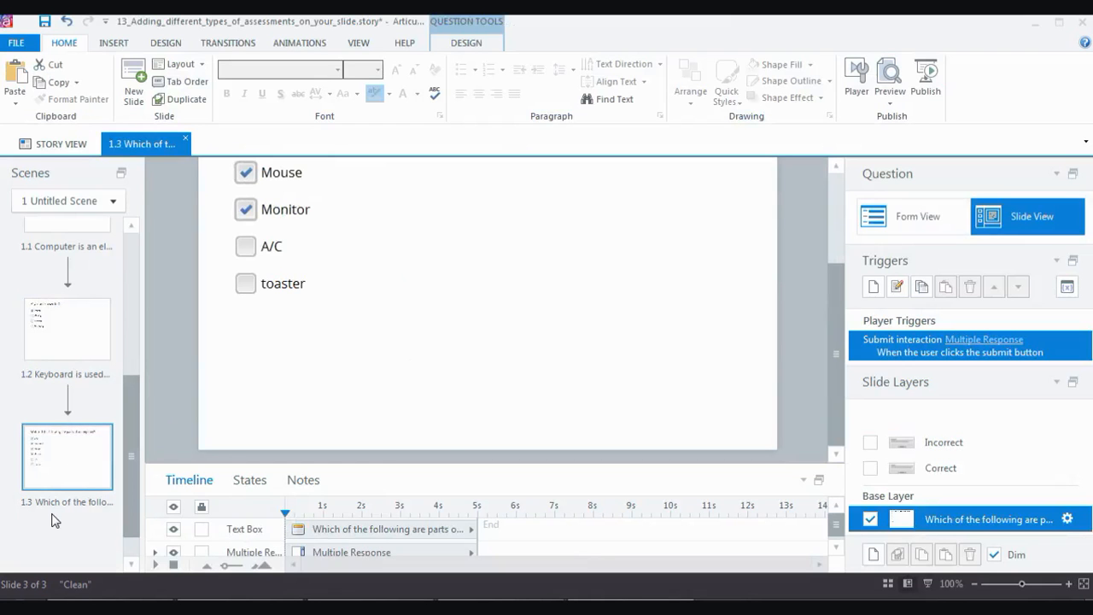
pyautogui.click(112, 43)
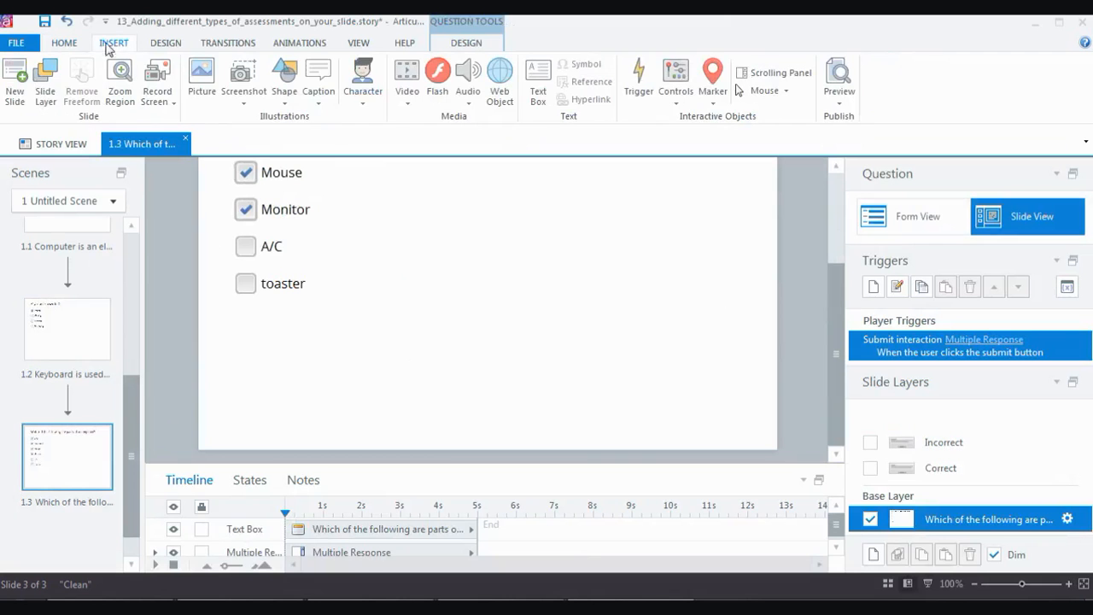
pyautogui.click(18, 86)
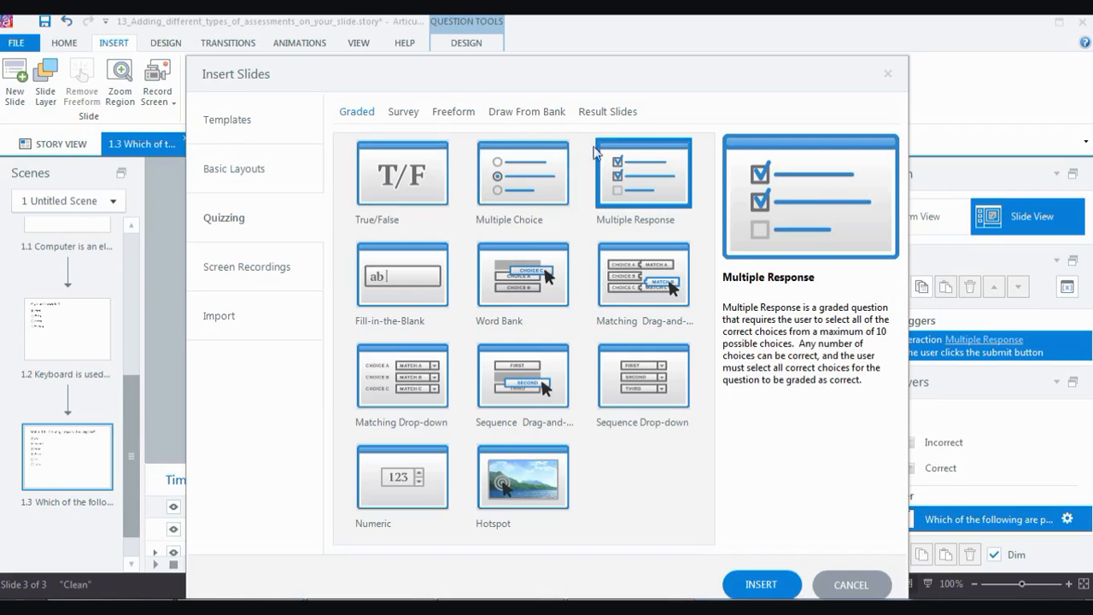
pyautogui.click(624, 114)
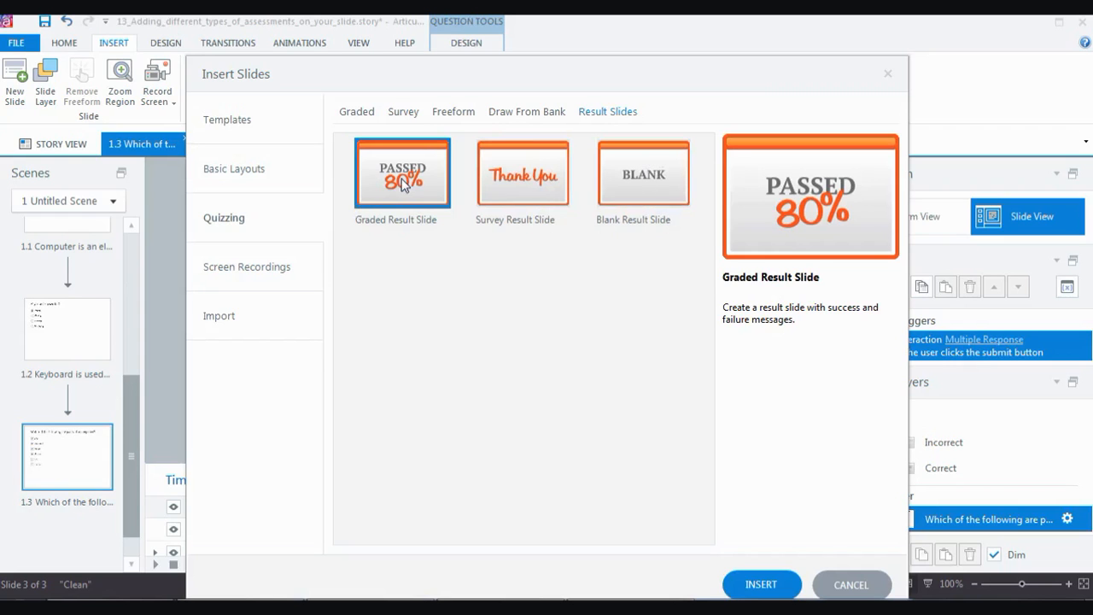
pyautogui.click(756, 584)
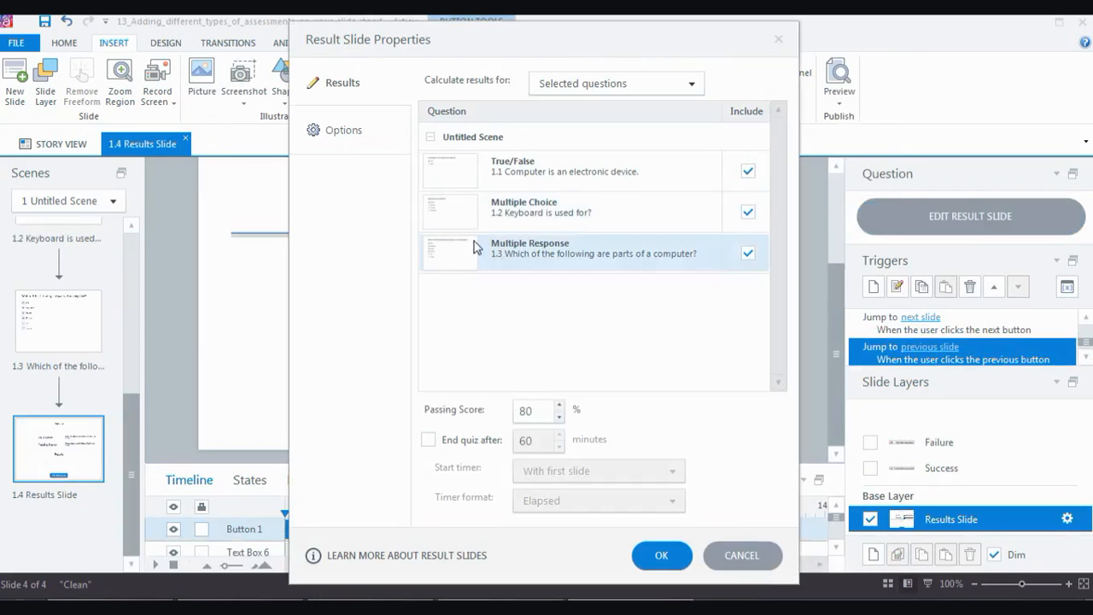
# - Accept the result slide properties with all three questions included, keeping the default passing score and review options
pyautogui.click(741, 179)
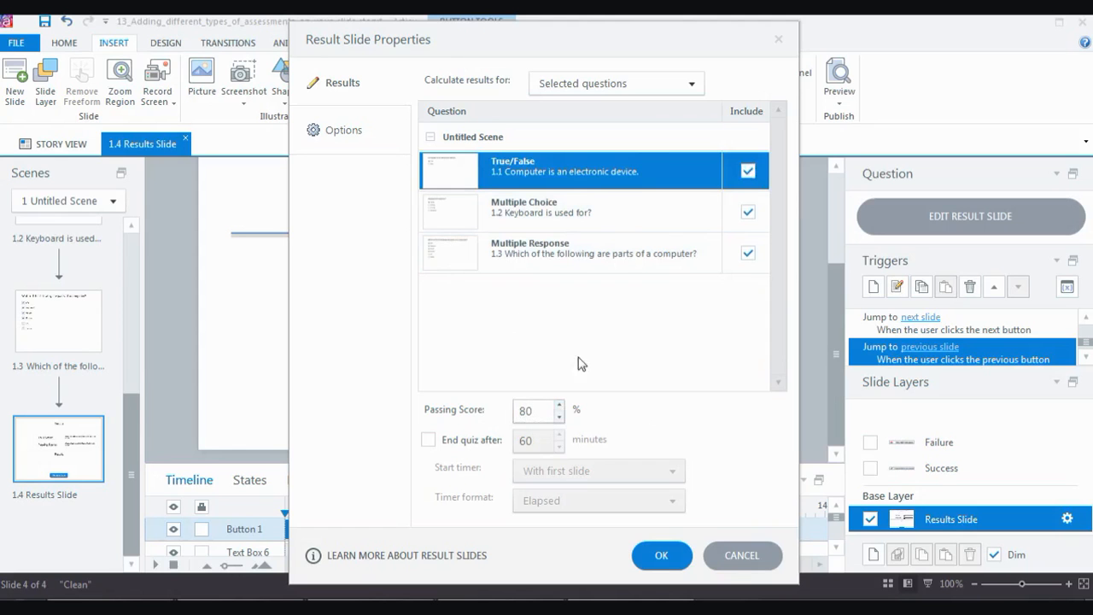
pyautogui.click(351, 136)
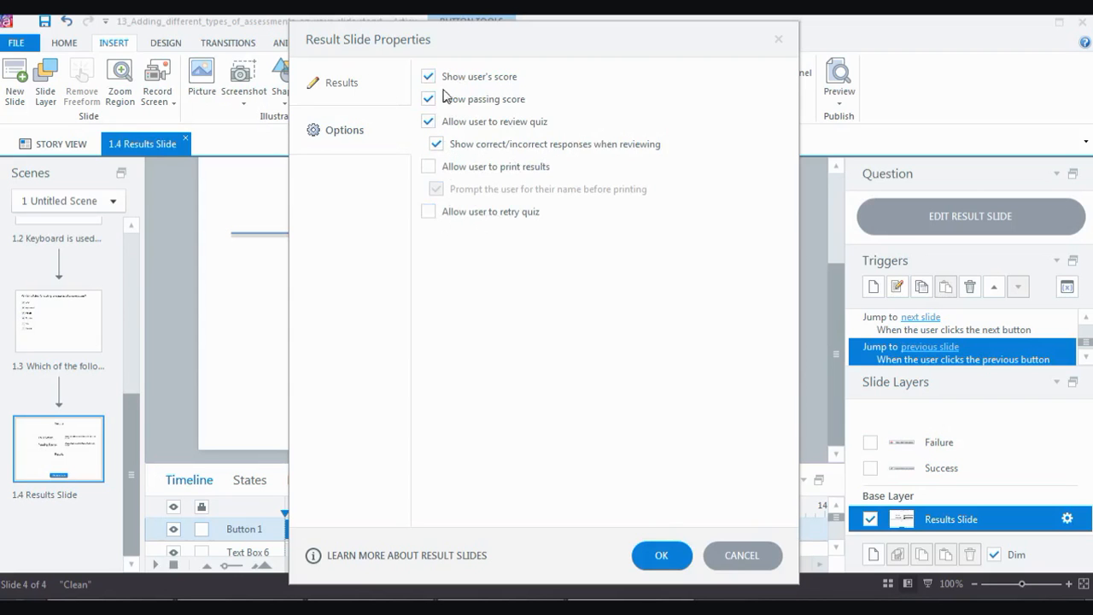
pyautogui.click(659, 556)
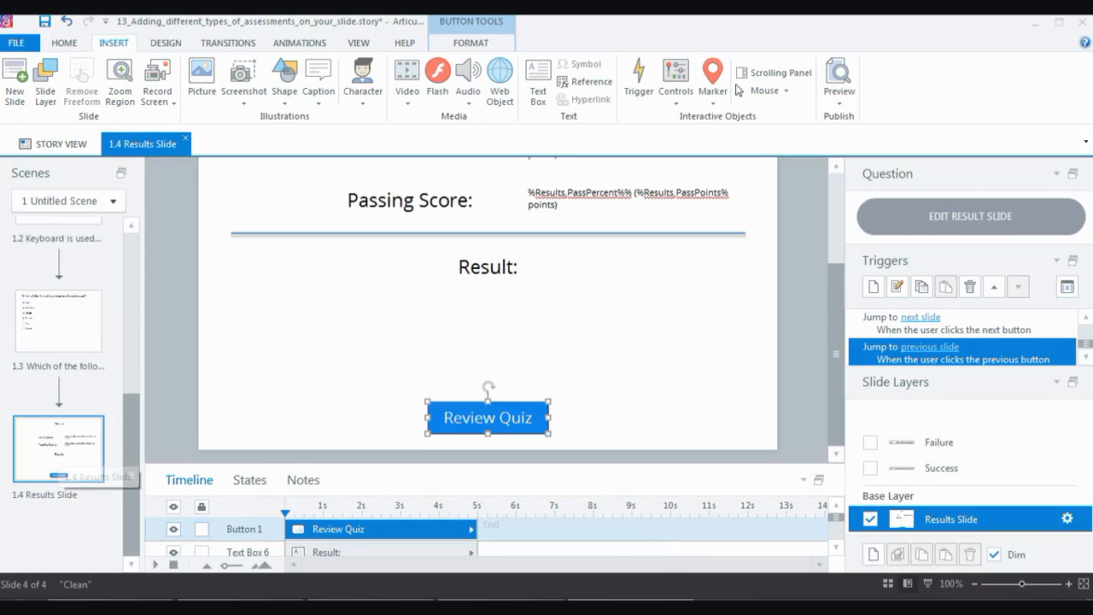
# - Preview the entire project with the result slide, submit True for the electronic device question and continue
pyautogui.click(839, 90)
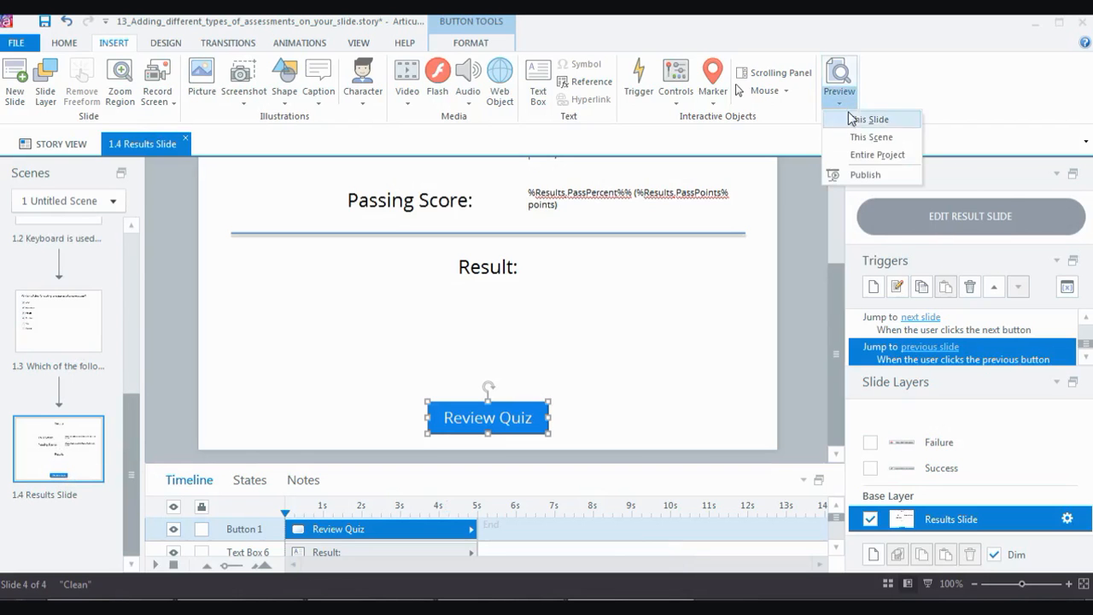
pyautogui.click(873, 156)
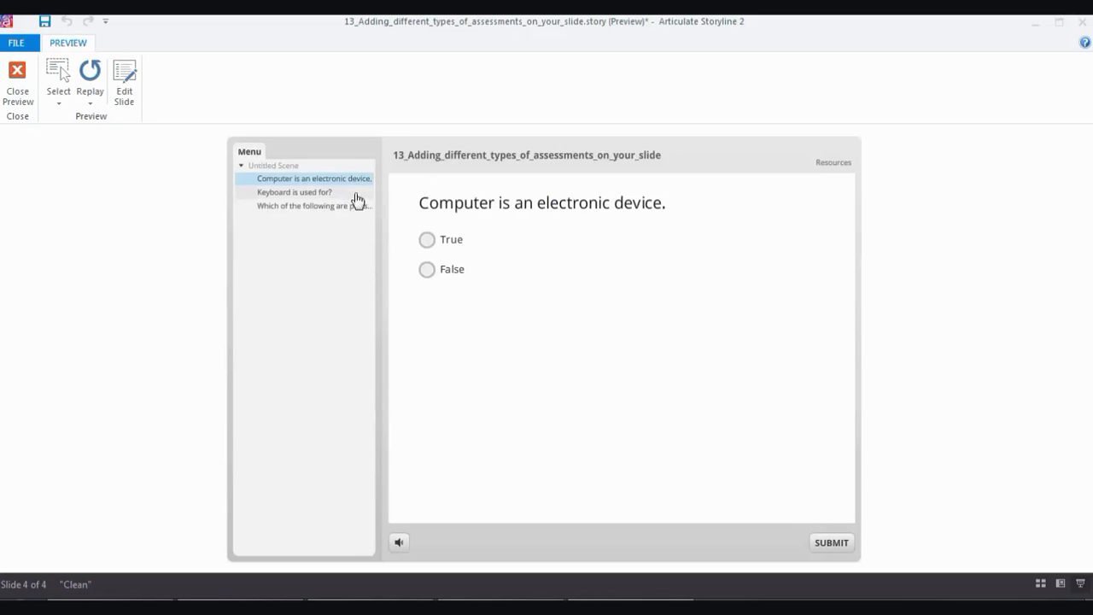
pyautogui.click(435, 244)
pyautogui.click(833, 544)
pyautogui.click(646, 396)
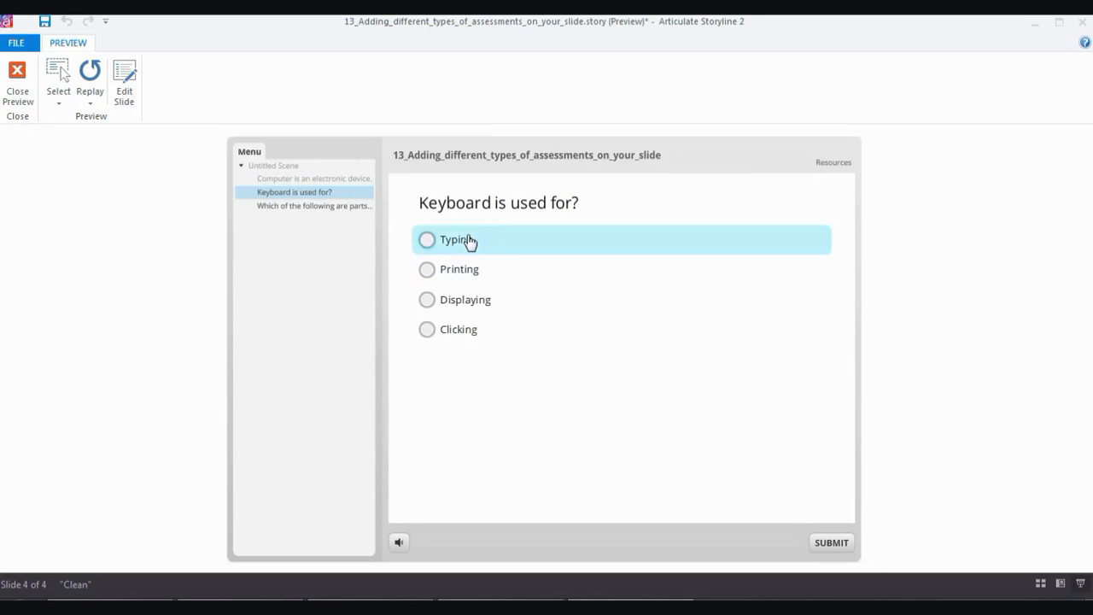
# - Submit Typing for the keyboard question in the preview and continue past the feedback
pyautogui.click(478, 240)
pyautogui.click(829, 541)
pyautogui.click(646, 394)
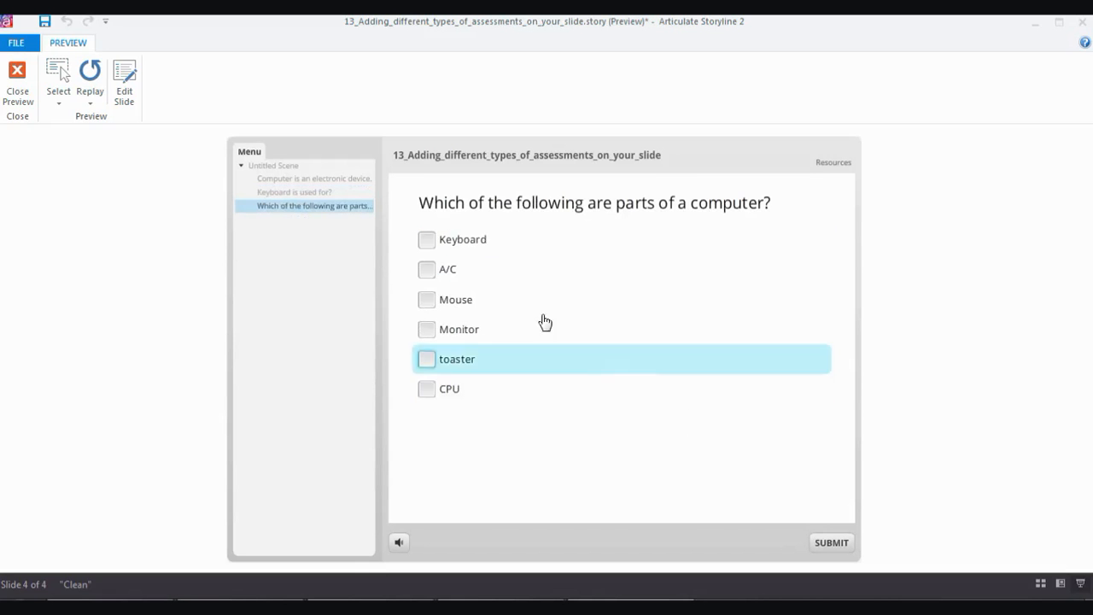
# - Submit Keyboard, Mouse, Monitor and CPU for the computer parts question and continue to the results slide
pyautogui.click(448, 240)
pyautogui.click(450, 303)
pyautogui.click(454, 333)
pyautogui.click(447, 399)
pyautogui.click(830, 545)
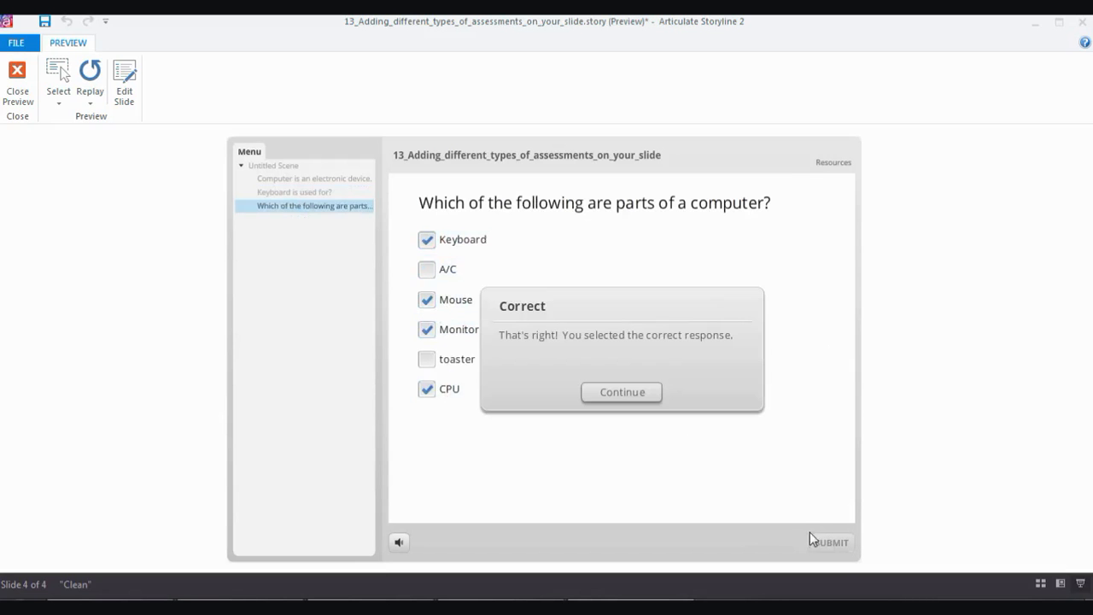
pyautogui.click(652, 400)
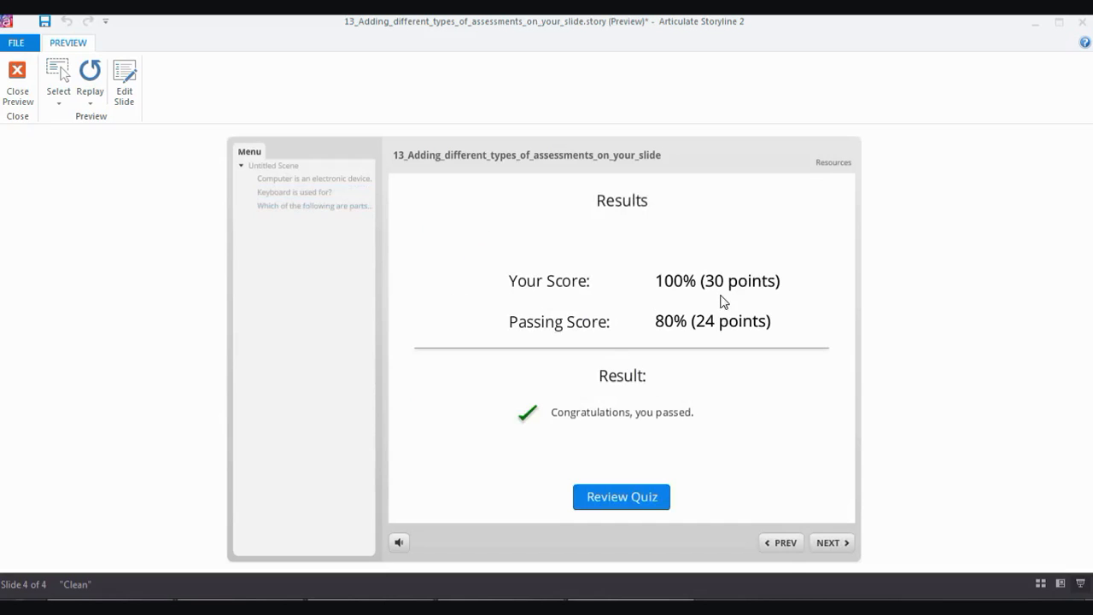
# - Review the quiz answers from the results slide through all three questions and close the preview
pyautogui.click(603, 499)
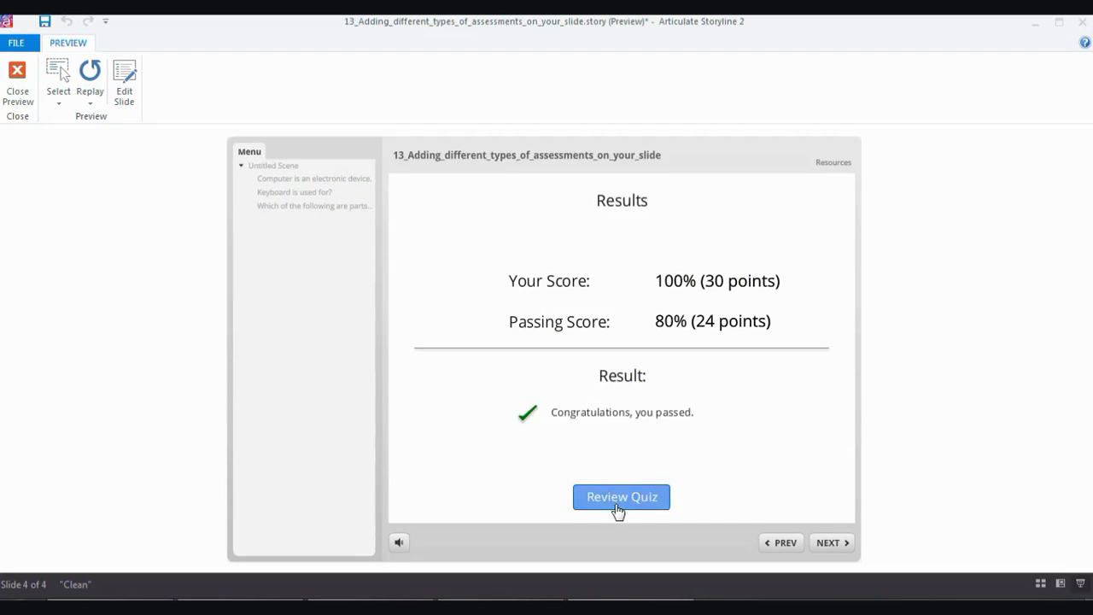
pyautogui.click(620, 503)
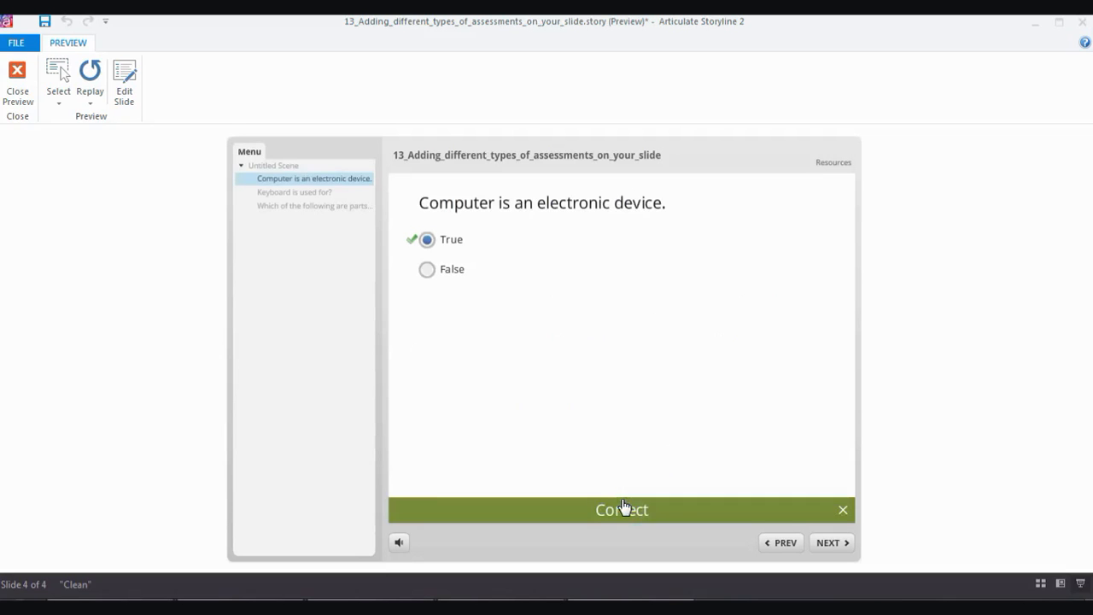
pyautogui.click(841, 550)
pyautogui.click(837, 549)
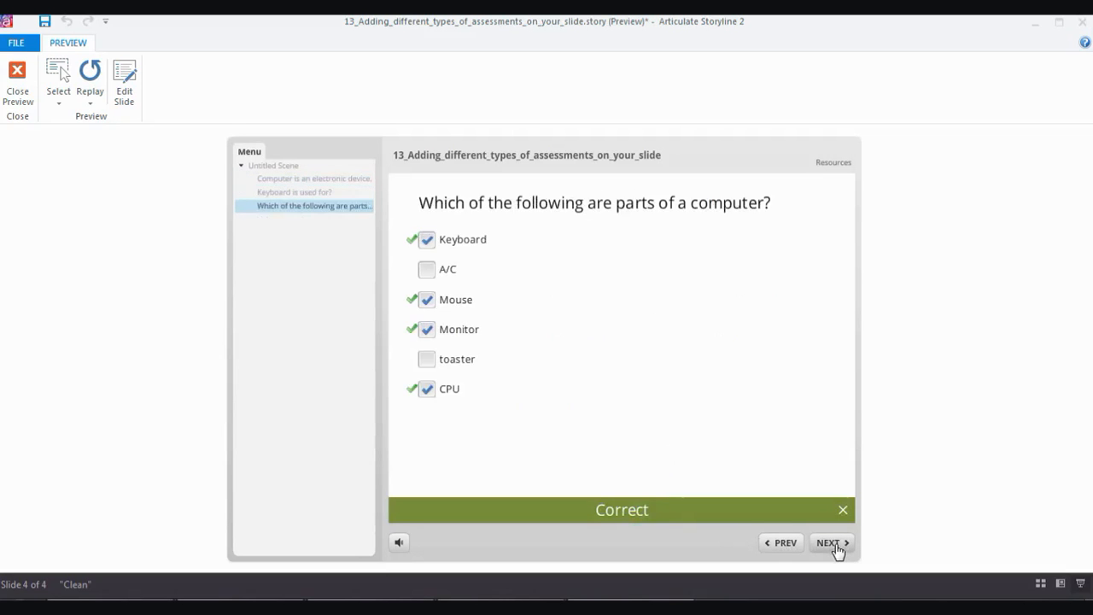
pyautogui.click(836, 550)
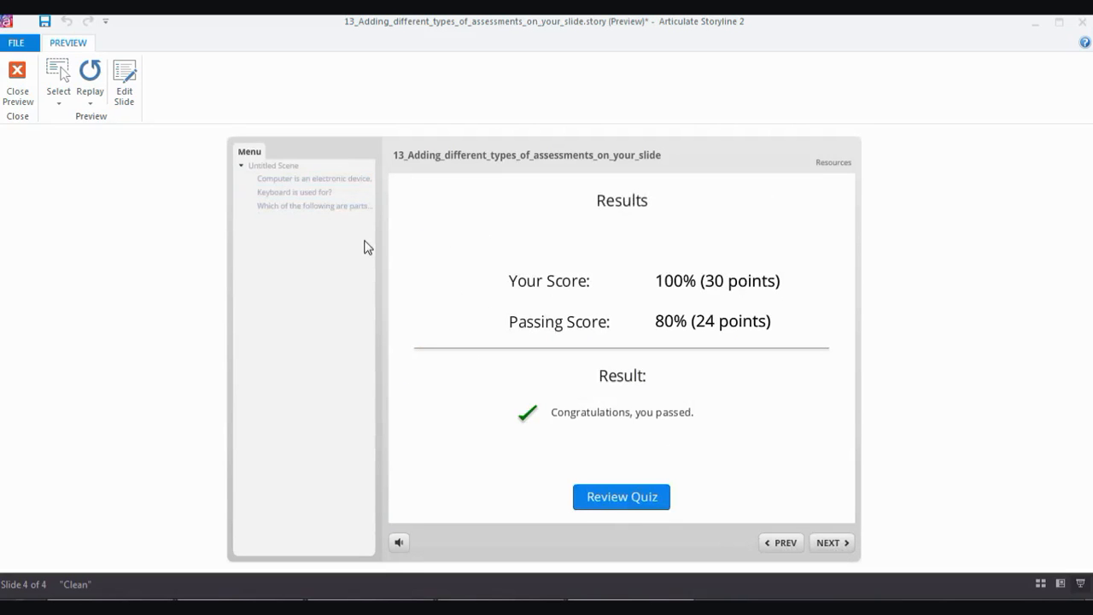
pyautogui.click(19, 91)
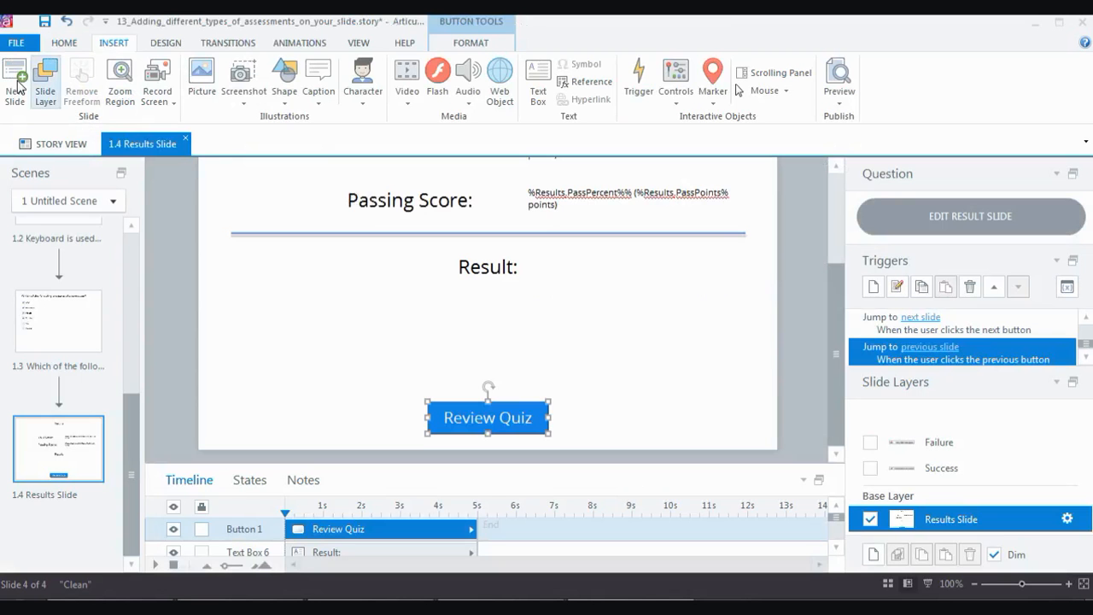
# - Examine the Graded, Survey and Result Slides quizzing types available for insertion
pyautogui.hotkey('ctrl', 'm')
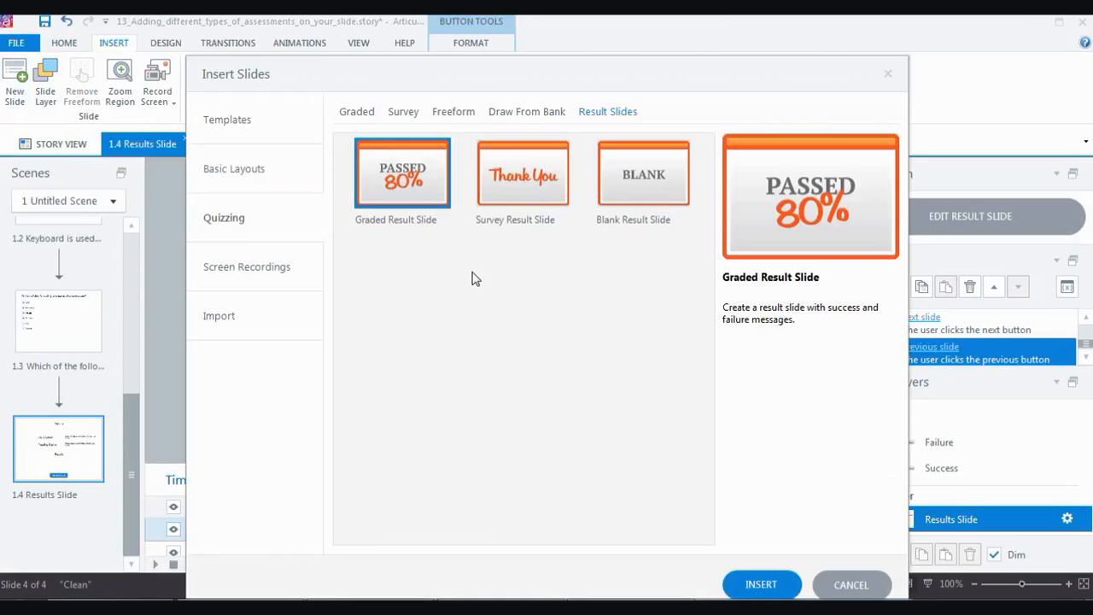
pyautogui.click(359, 113)
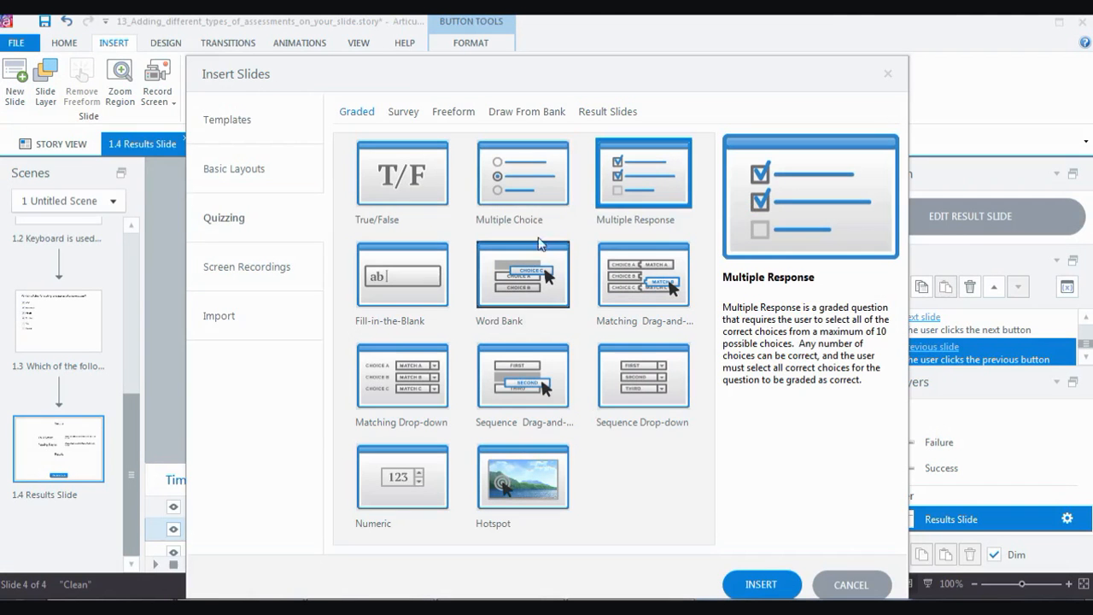
pyautogui.click(402, 111)
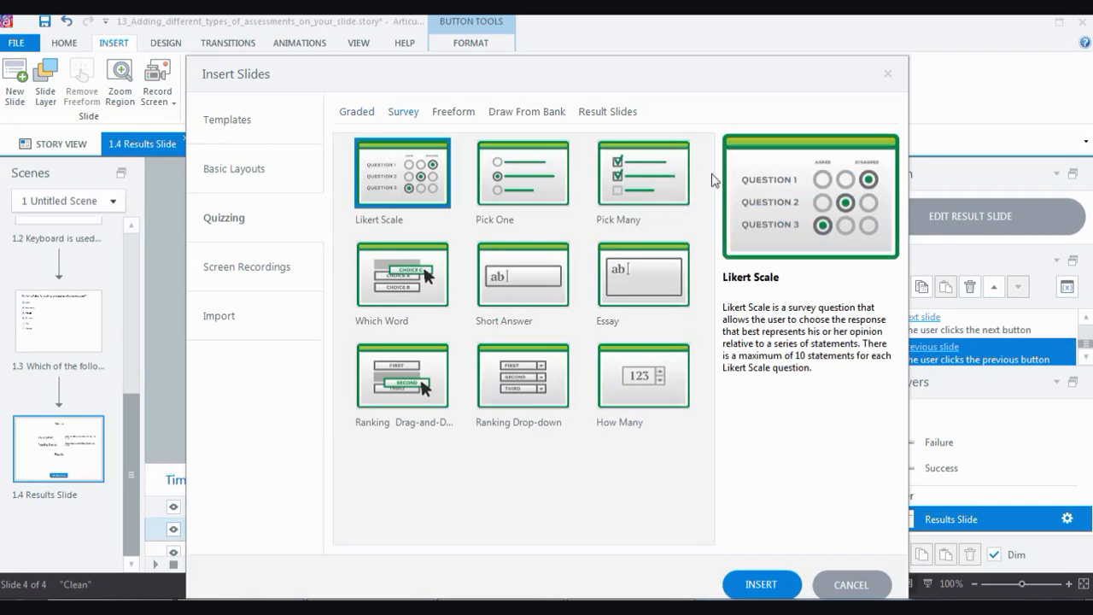
pyautogui.click(358, 113)
pyautogui.click(621, 116)
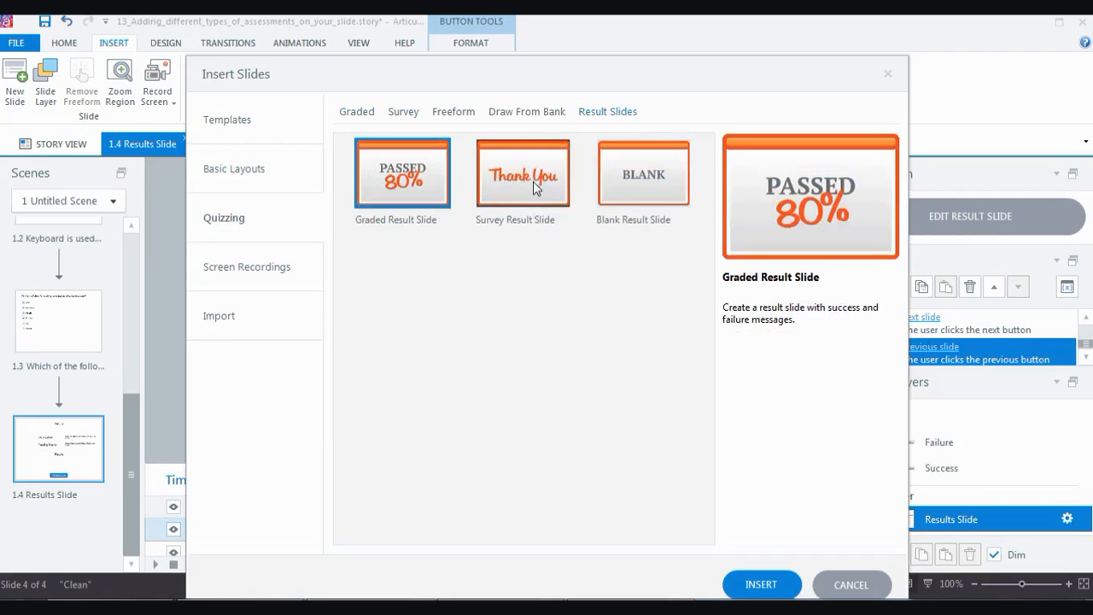
pyautogui.click(358, 115)
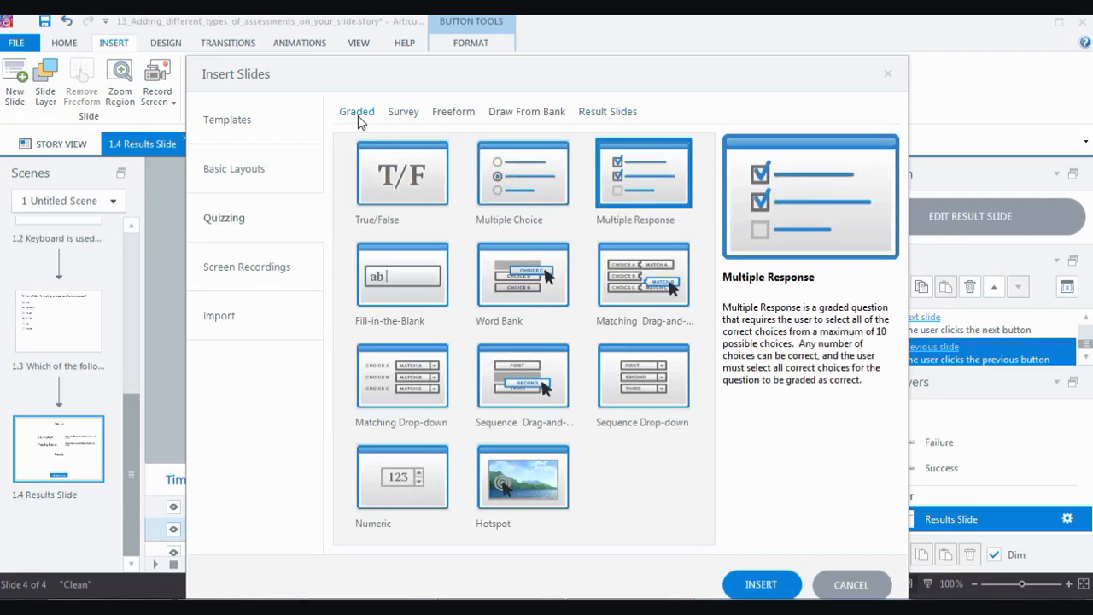